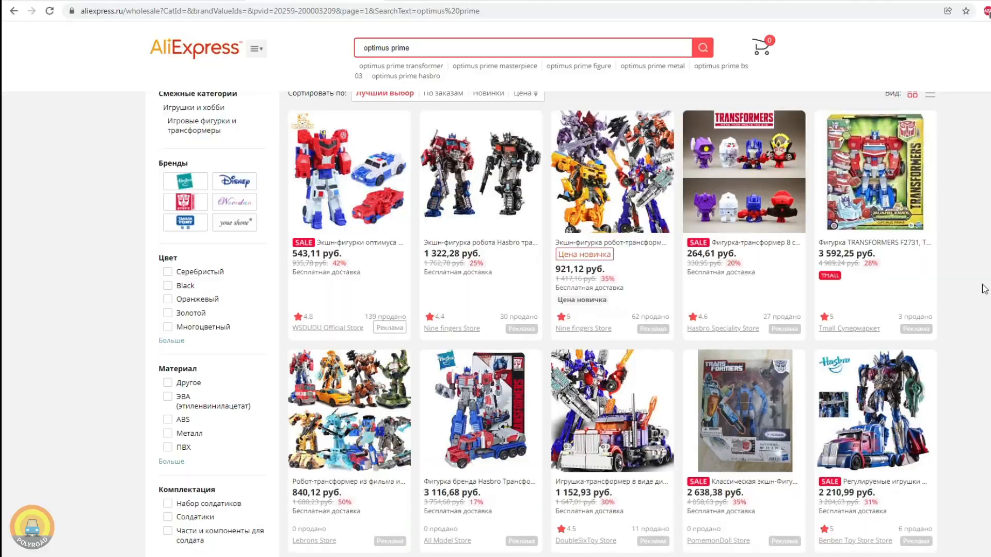
Examine the Optimus Prime toy listings and the product photos of the Hasbro Master MP-10 figure as modelling references.
scroll(981, 289, "down", 3)
scroll(984, 289, "down", 7)
scroll(985, 289, "down", 4)
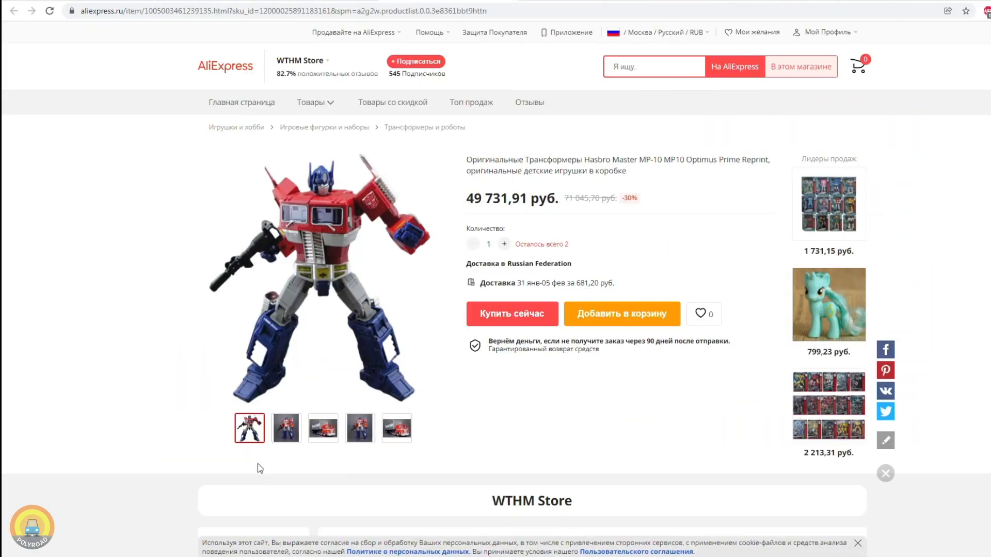
mouse_move(290, 431)
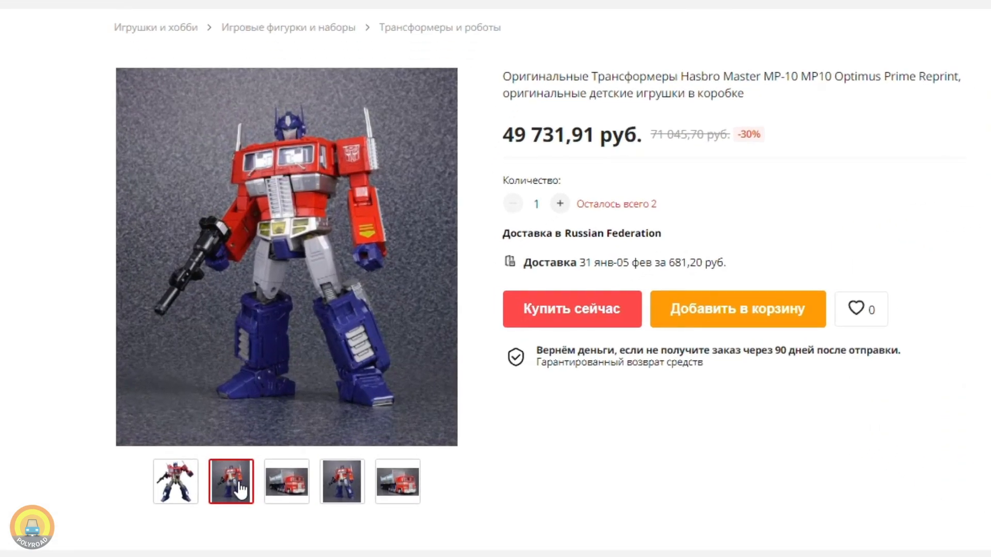
mouse_move(287, 485)
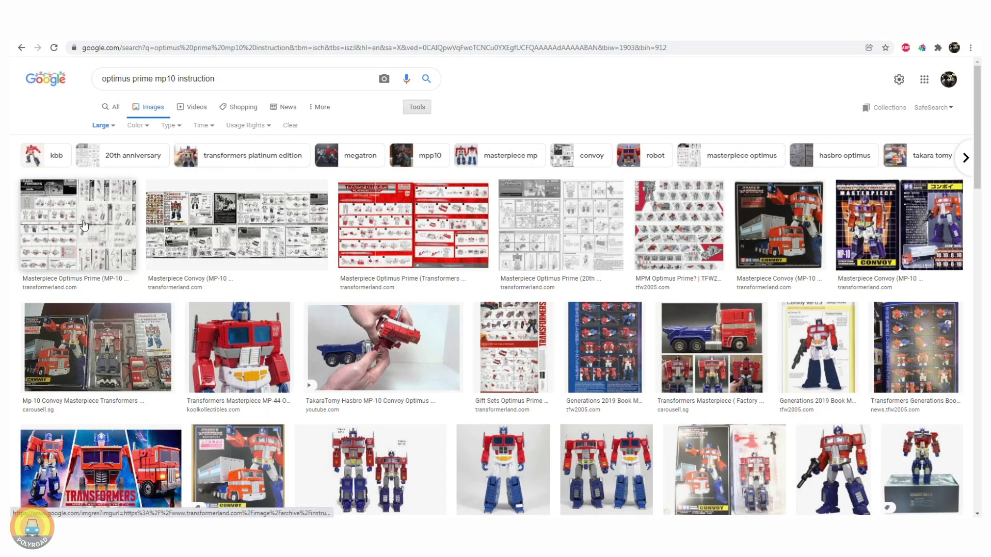
Open the first Masterpiece Optimus Prime MP-10 instruction sheet from the image results as a reference.
left_click(77, 203)
left_click(239, 160)
left_click(488, 152)
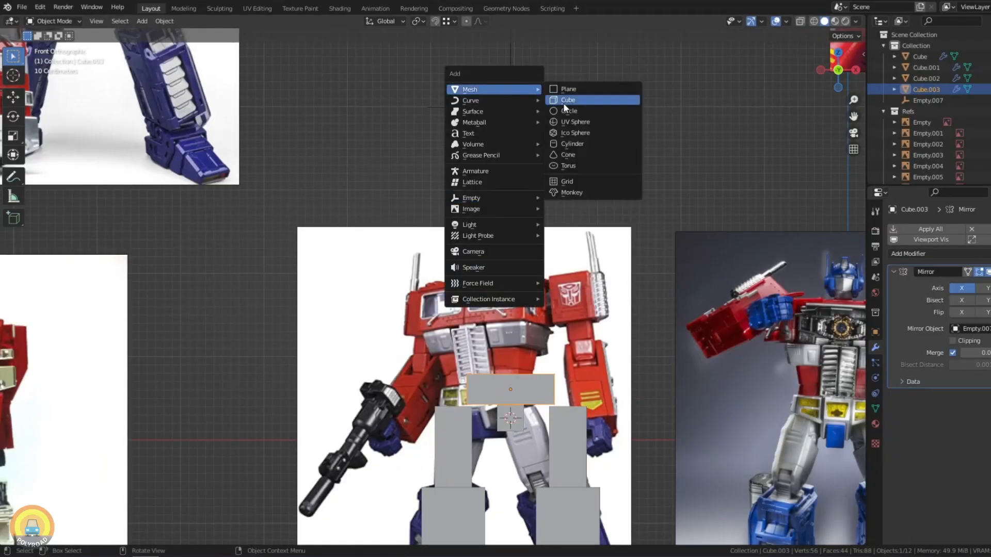
Add a cube mesh for the robot's torso and move it vertically above the waist block.
left_click(546, 99)
key("g")
key("z")
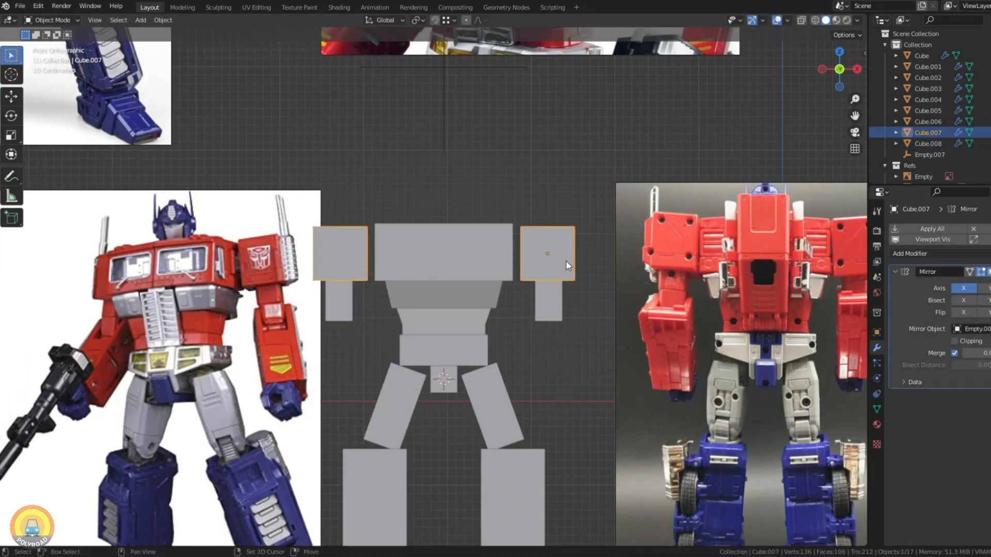
Scale the mirrored shoulder block along Z and view the blocked-out robot from another angle.
key("s")
key("z")
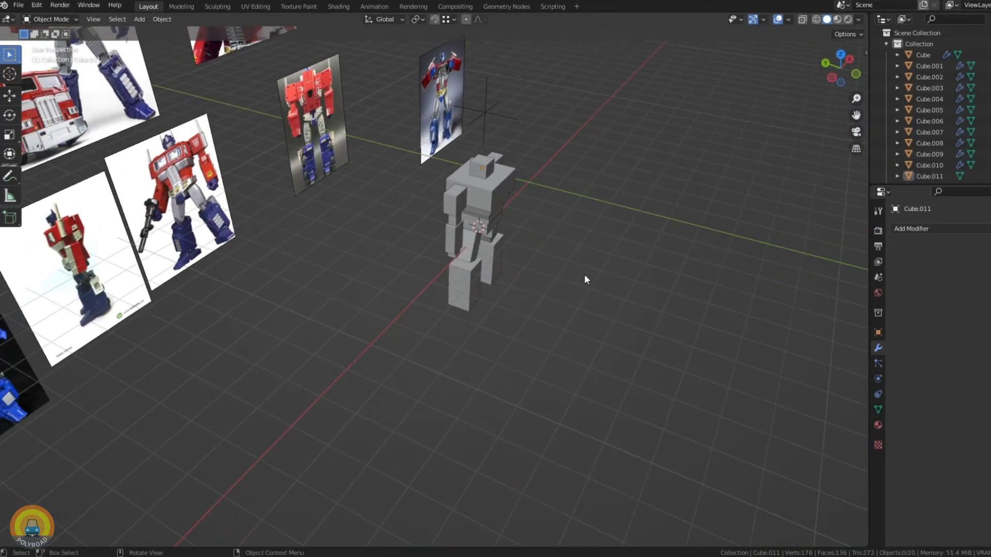
middle_click_drag(585, 274, 490, 178)
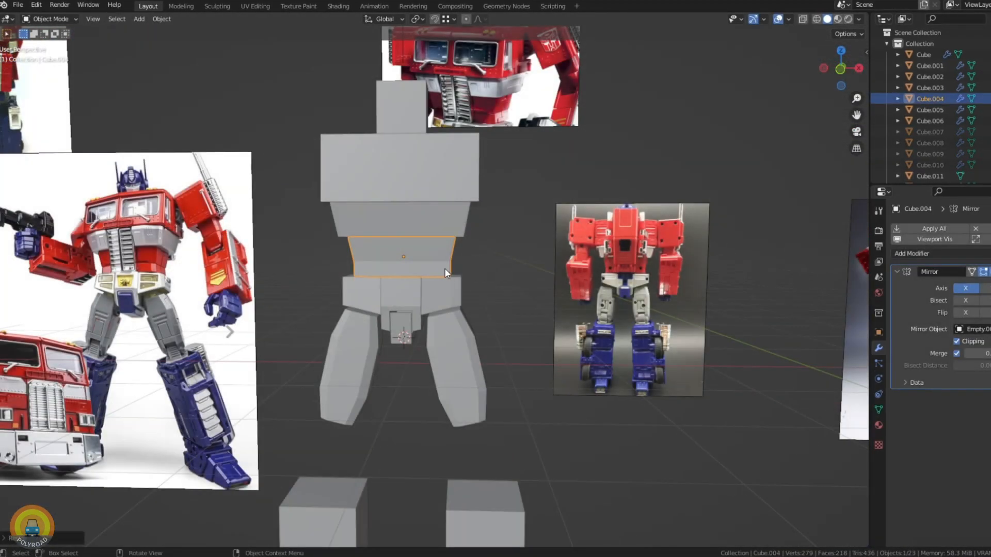
Extrude the inner edge of the lower chest block to shape its central notch, and return to the full model.
mouse_move(445, 268)
middle_mouse_down()
mouse_move(342, 238)
mouse_move(388, 217)
mouse_move(410, 261)
middle_mouse_up()
key("shift+z")
left_click(443, 228, "shift")
key("shift+z")
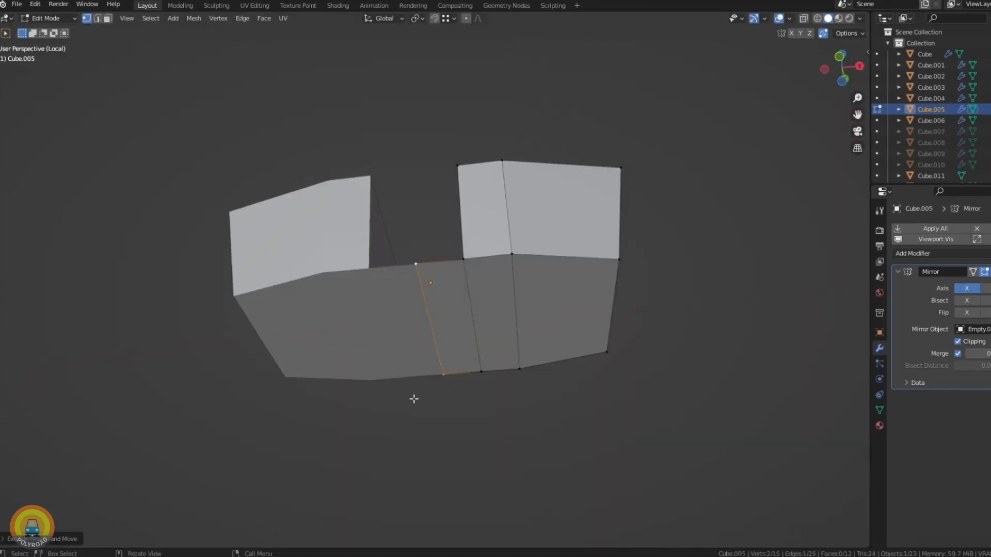
key("Tab")
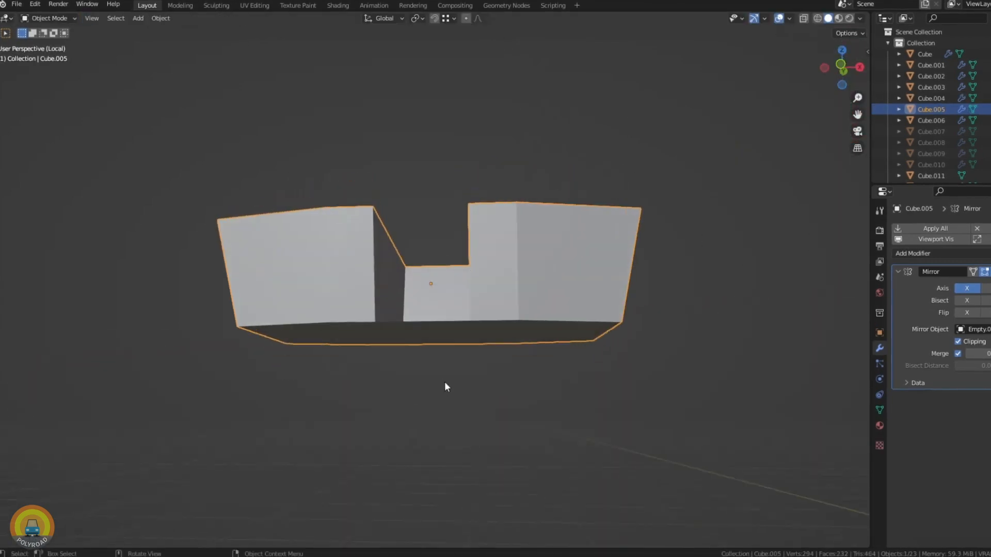
key("slash")
middle_click_drag(444, 382, 538, 435)
scroll(538, 435, "down", 4)
key("alt+a")
middle_click_drag(435, 222, 438, 183)
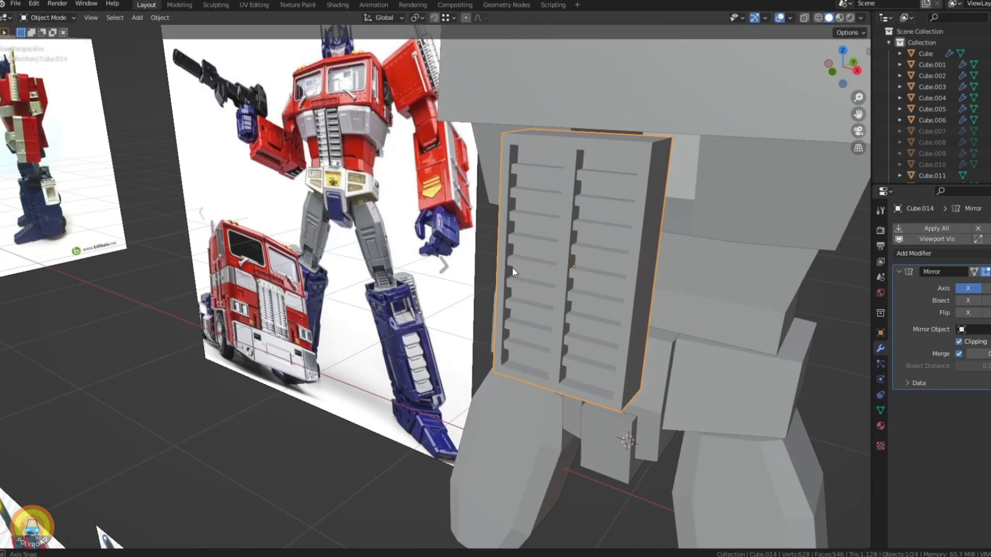
Adjust the louvred grille and move it along Y to fit into the front of the torso.
key("Tab")
left_click(621, 234)
middle_click_drag(621, 234, 594, 217)
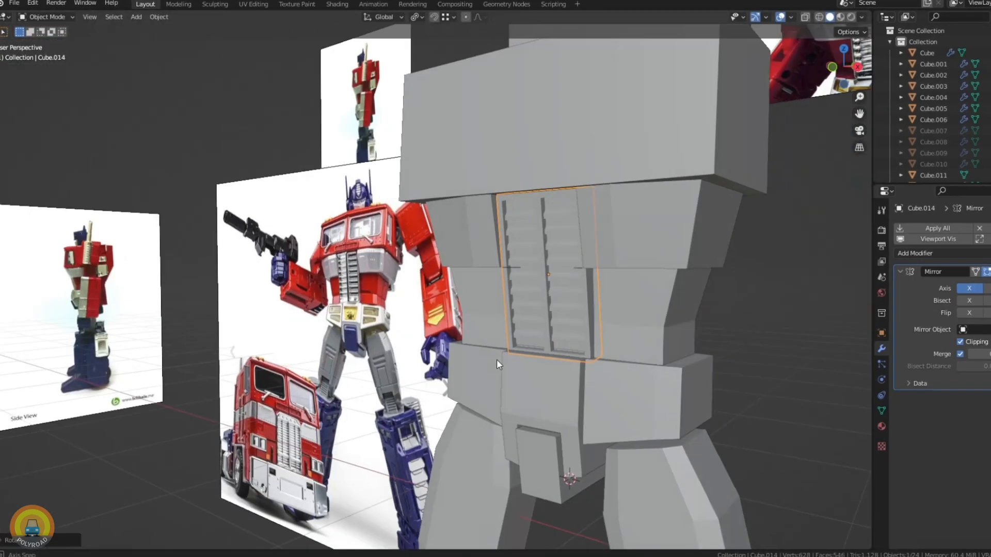
middle_click_drag(496, 360, 516, 356)
key("g")
key("y")
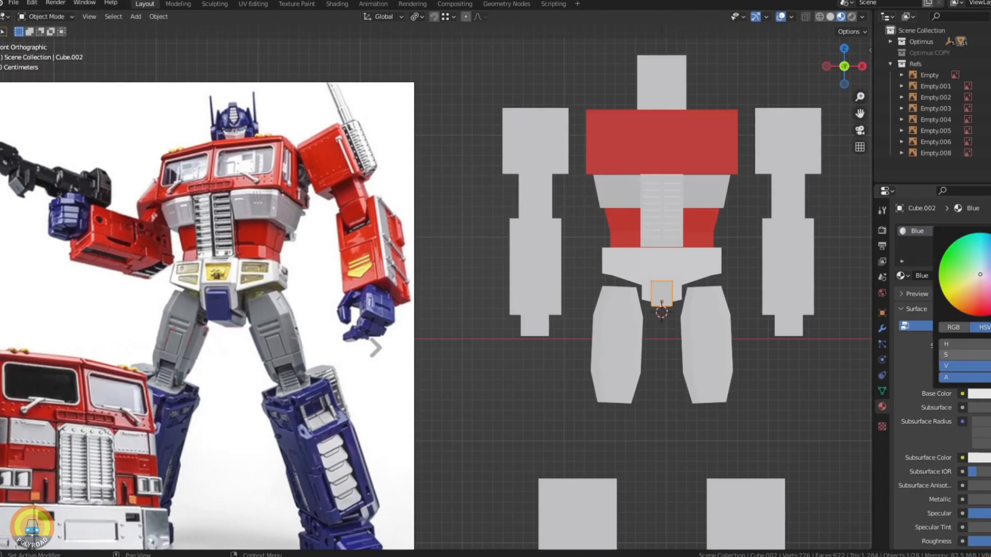
Sample the blue of the reference figure's crotch plate as the base colour of the small crotch block's Blue material.
key("e")
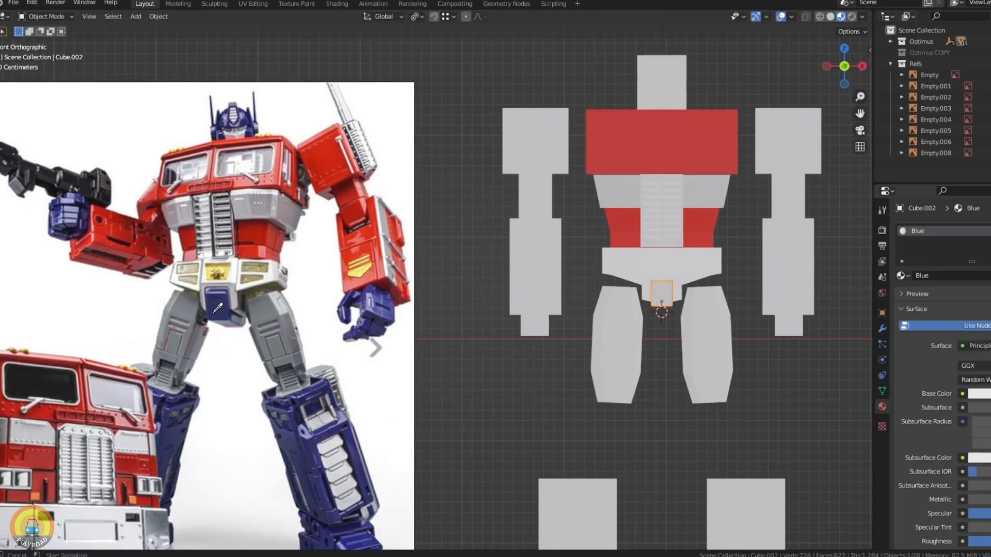
left_click(732, 398)
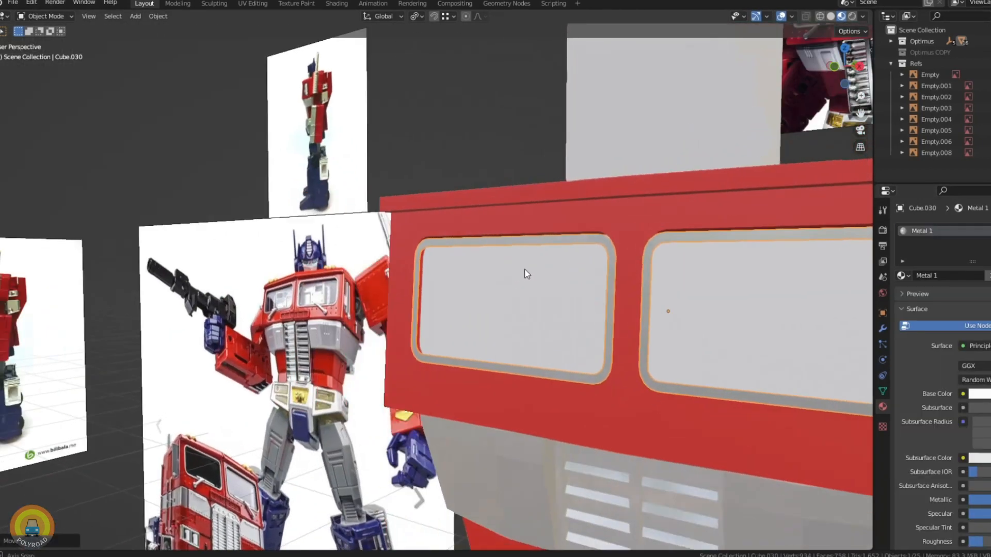
Move the metal window frames on the red chest block along Z.
key("g")
key("z")
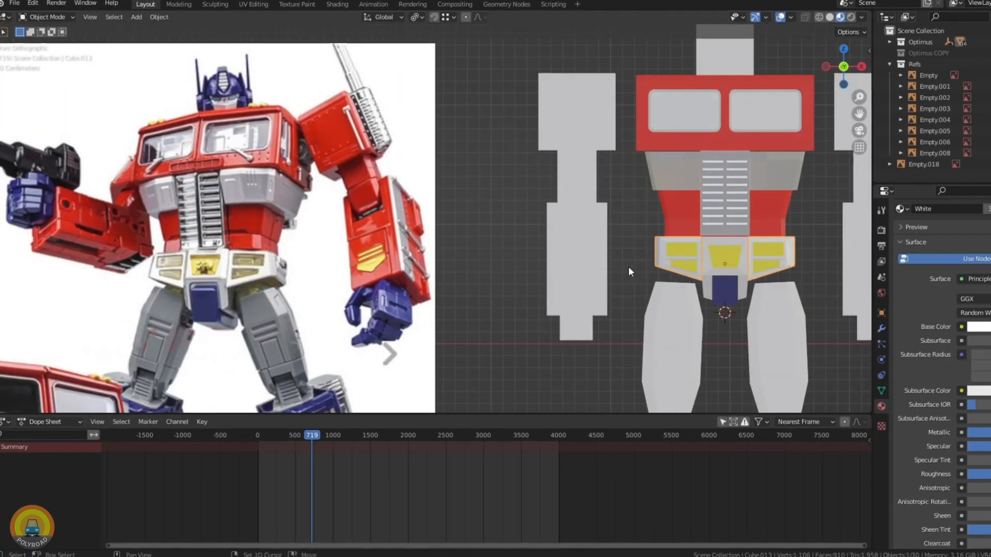
Round the edges of the red waist block and the white belt block with Bevel modifiers.
scroll(654, 268, "up", 3)
middle_click_drag(629, 271, 532, 258, "shift")
scroll(544, 215, "up", 5)
key("Tab")
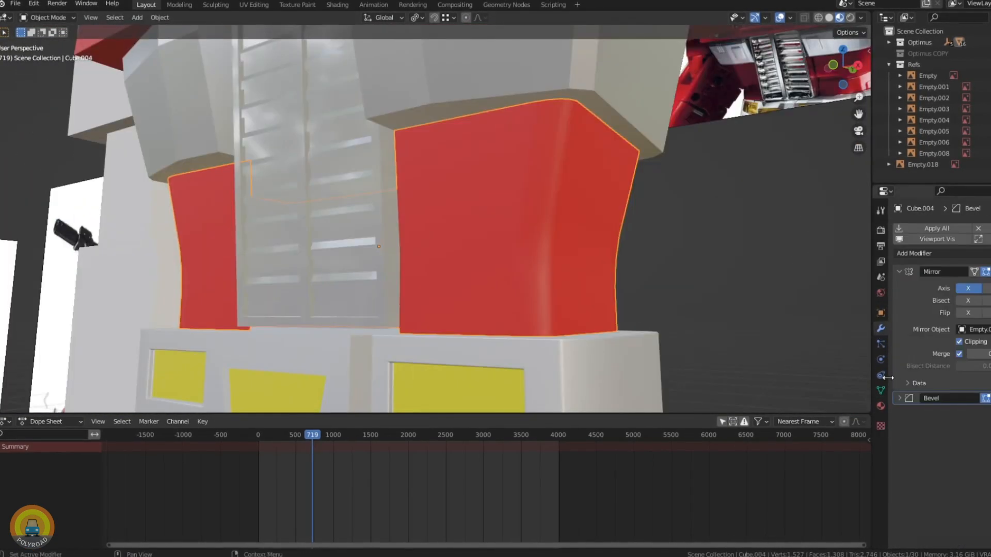
scroll(627, 255, "down", 3)
scroll(627, 255, "up", 2)
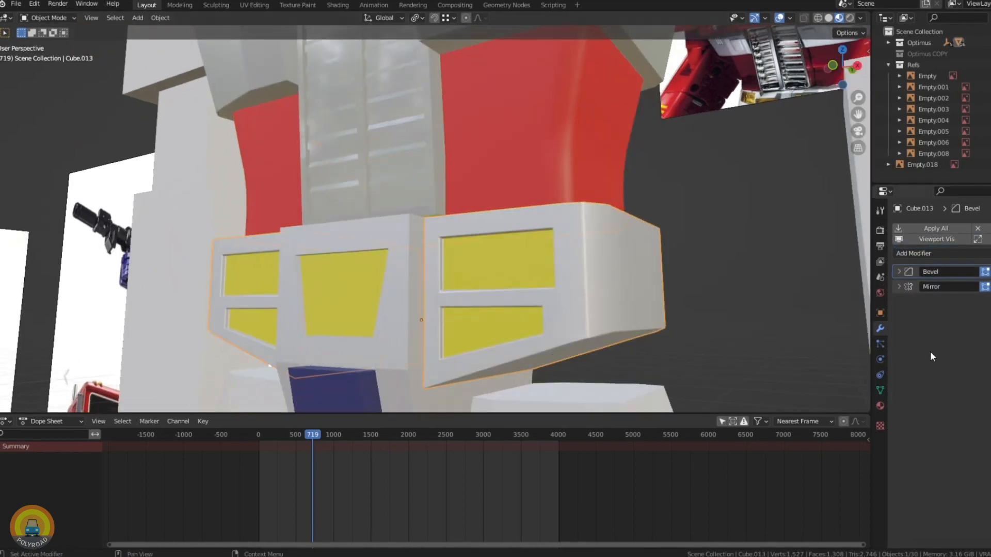
mouse_move(452, 274)
middle_mouse_down()
mouse_move(442, 255)
mouse_move(459, 283)
mouse_move(466, 278)
middle_mouse_up()
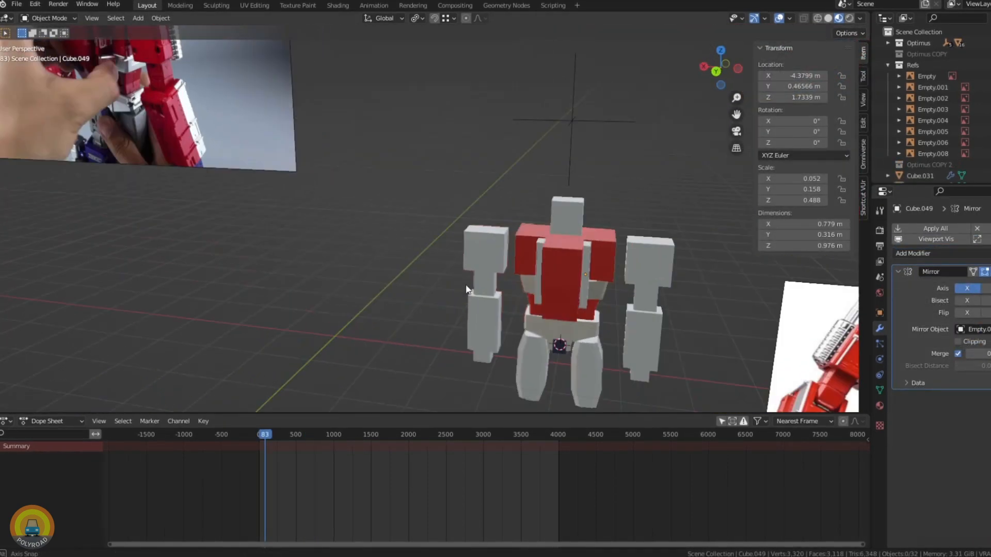
Check the back-view reference photo and move the lower chest block's inner rear vertices along the global Y axis.
middle_click_drag(59, 41, 216, 166, "shift")
scroll(217, 166, "up", 2)
scroll(215, 165, "up", 3)
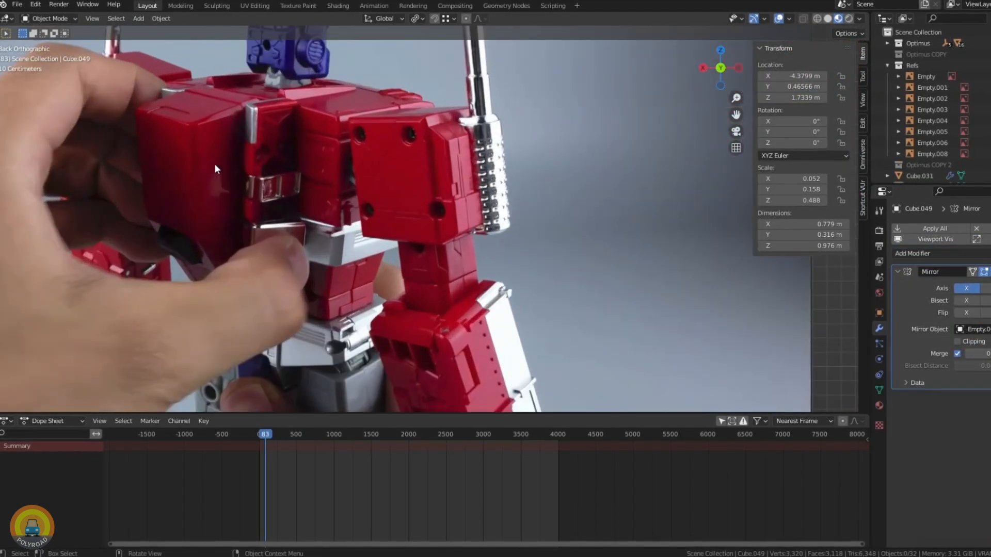
scroll(206, 164, "down", 6)
middle_click_drag(231, 89, 367, 193)
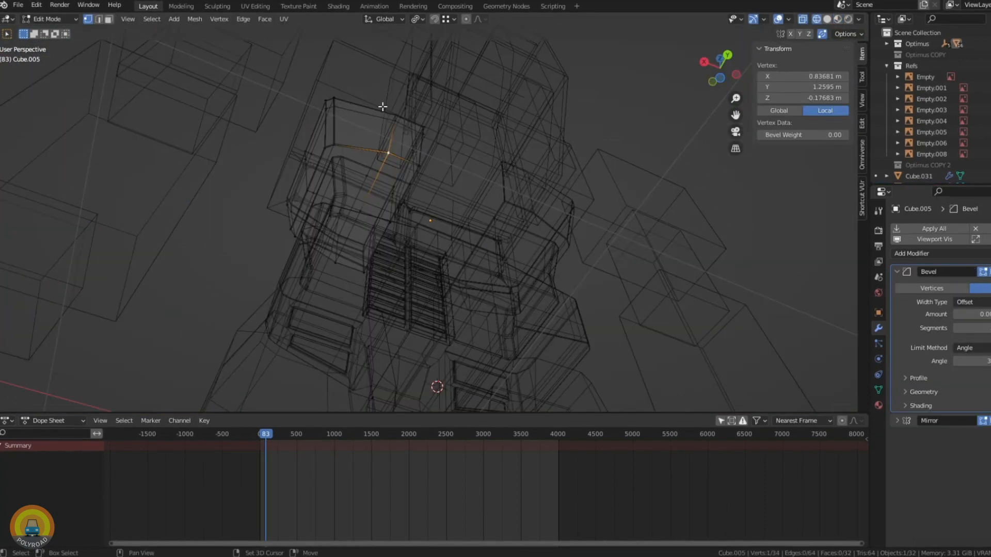
left_click_drag(382, 107, 435, 173, "shift")
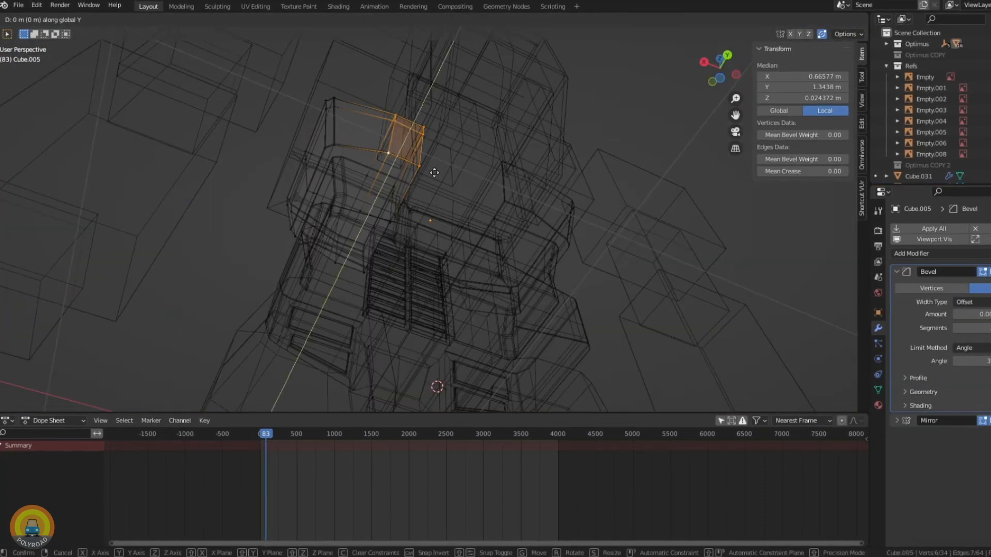
key("shift+z")
mouse_move(430, 179)
middle_mouse_down()
mouse_move(403, 186)
mouse_move(394, 146)
mouse_move(445, 212)
middle_mouse_up()
key("g")
key("y")
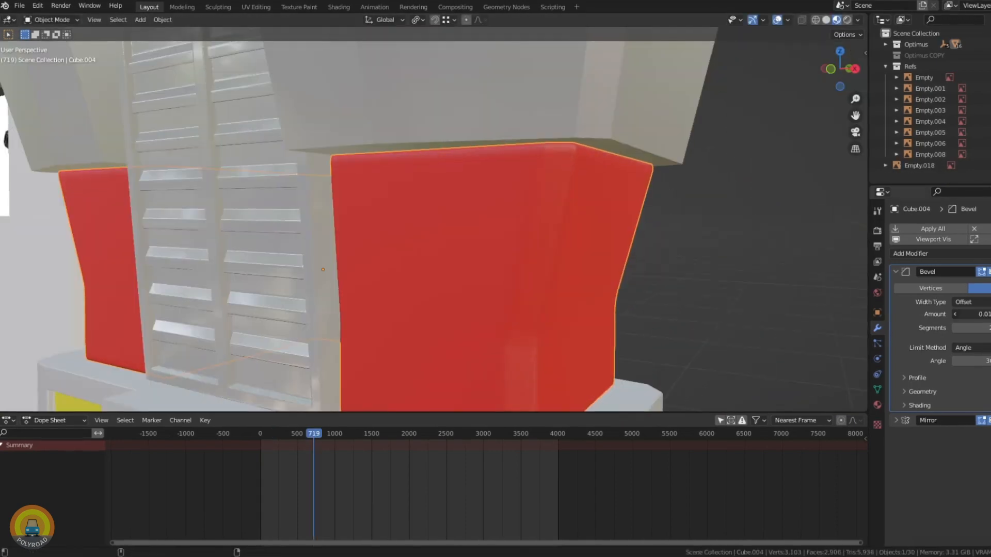
Examine the bevelled red waist block and the white belt beneath it from several angles.
middle_click_drag(615, 221, 568, 182)
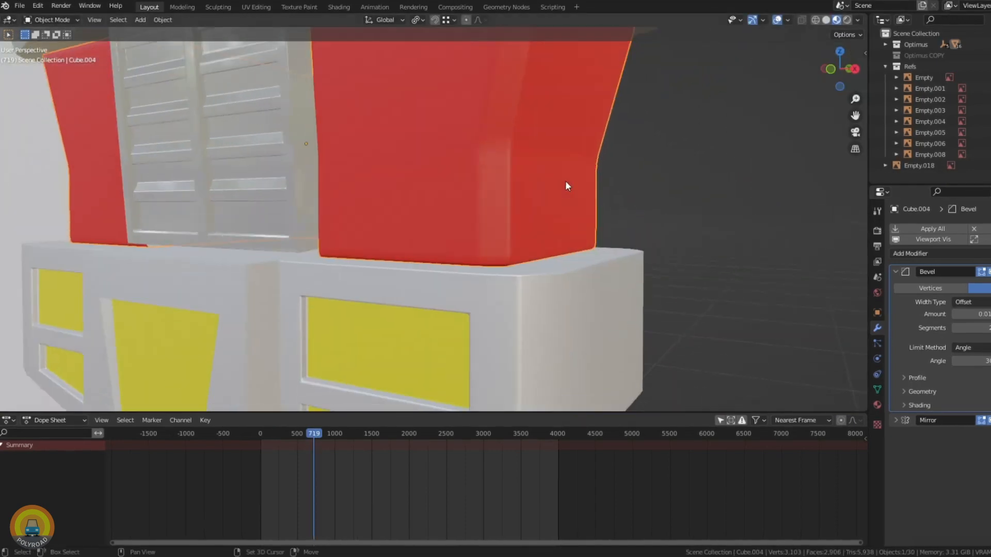
scroll(569, 181, "down", 2)
left_click(616, 249)
middle_click_drag(546, 216, 549, 194)
scroll(631, 245, "down", 2)
left_click(617, 236)
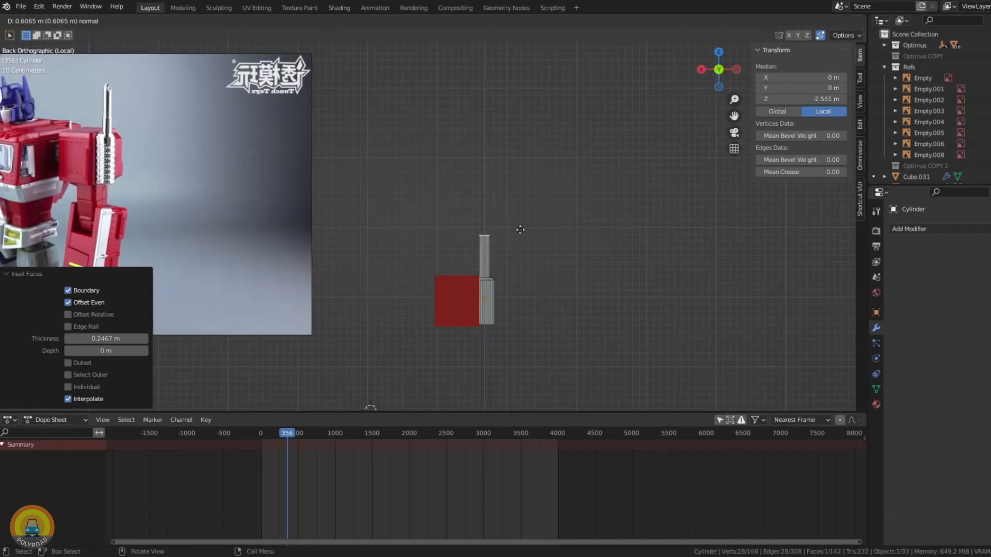
Extrude the inset top face of the shoulder exhaust cylinder upward to form the narrow upper pipe.
left_click(513, 257)
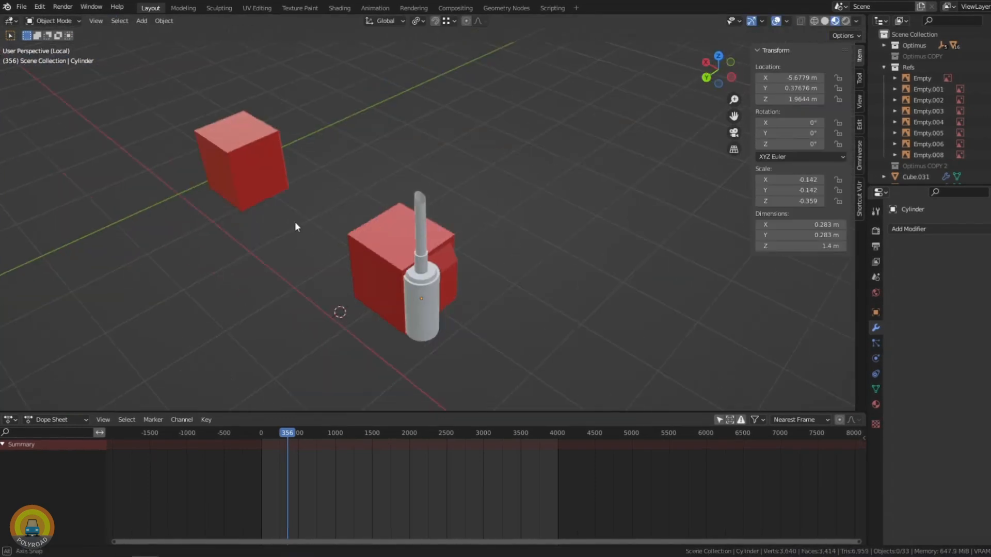
scroll(325, 223, "up", 4)
middle_click_drag(356, 226, 335, 267)
right_click(379, 181)
middle_click_drag(379, 181, 431, 99)
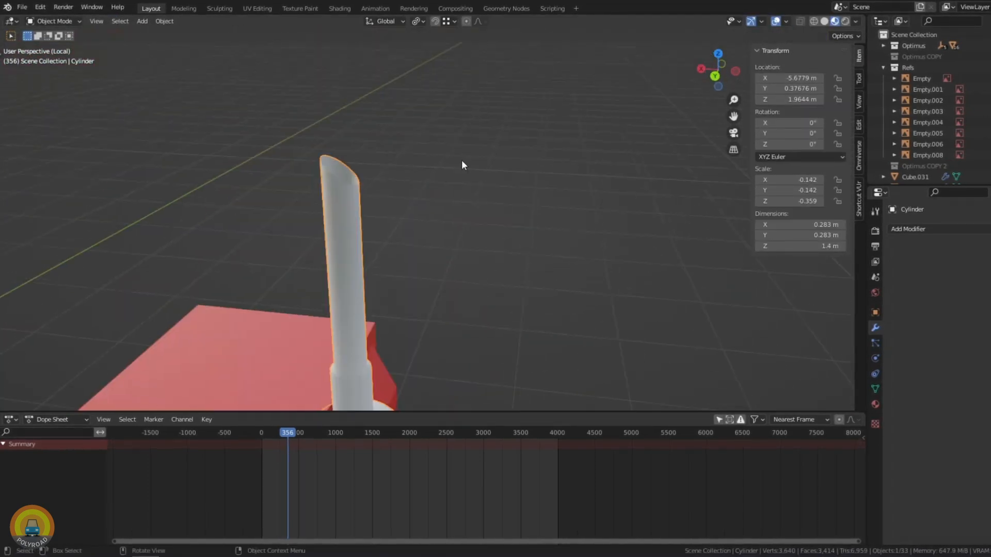
Move the selected edge of Cube.009 along the global Y axis in wireframe display and return to shaded display.
key("g")
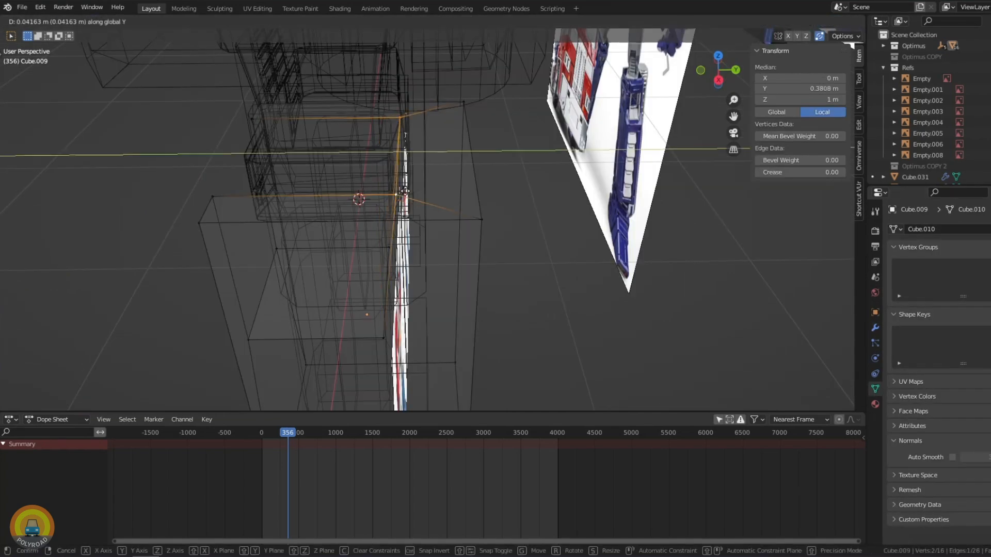
left_click(440, 196)
key("shift+z")
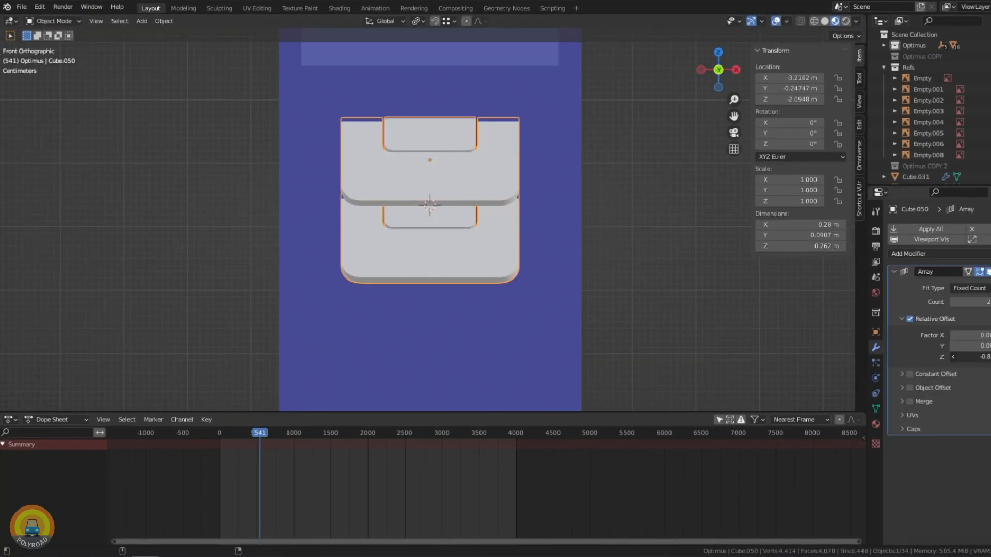
Array the tilted white louvre panel down the blue lower leg with a count of 6, checking the side and front views.
key("KP_3")
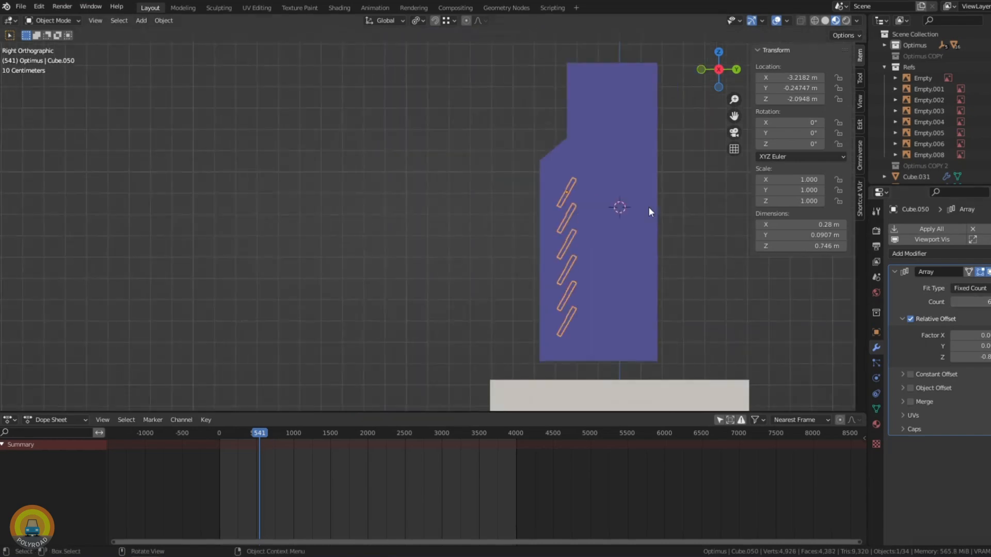
key("KP_1")
scroll(649, 207, "down", 4)
scroll(308, 185, "up", 3)
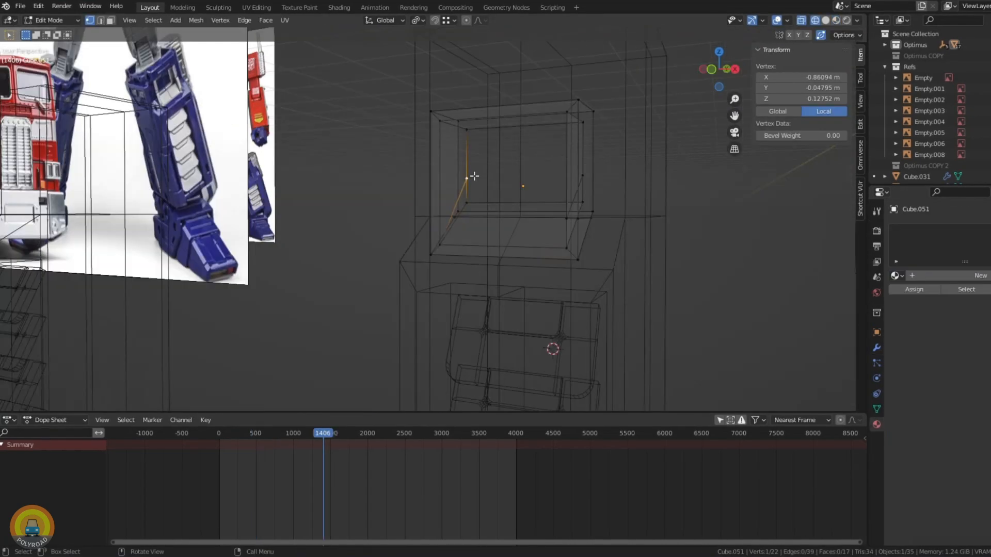
Slide the extra side vertices along the inner edges of the recessed frame above the lower-leg louvres.
key("shift+v")
left_click(550, 347)
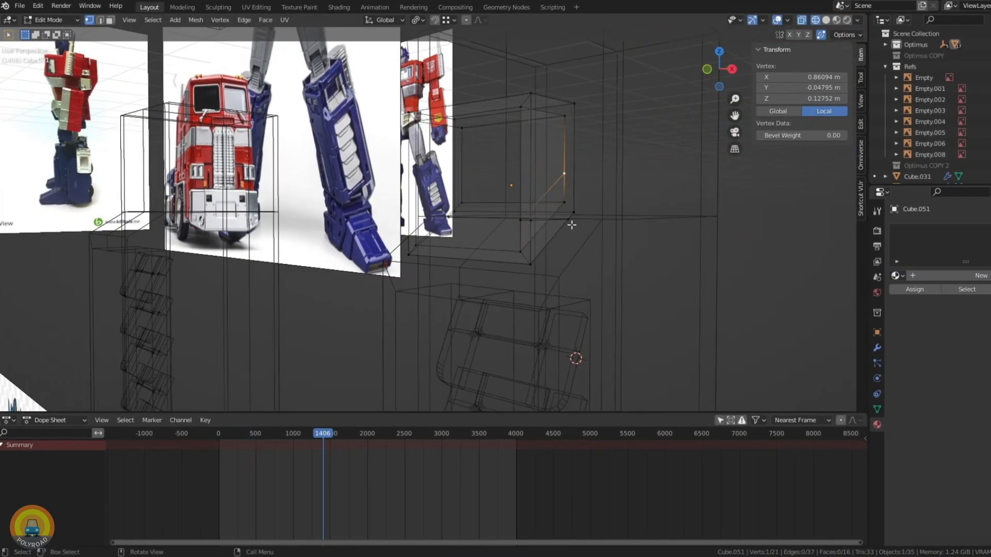
left_click(571, 201)
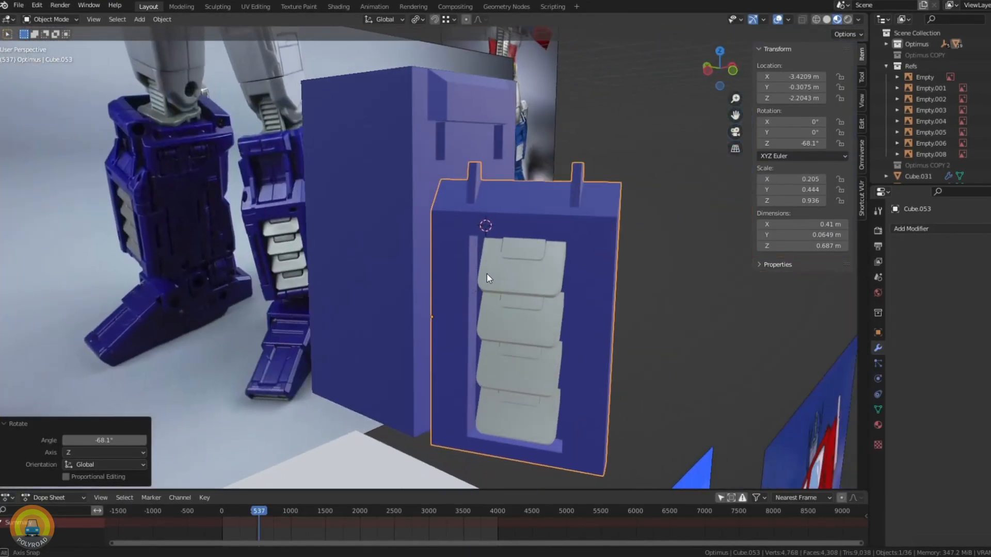
Add a loop cut and thicken the curved strip on the side of the blue leg block by about 0.07 m with Shrink/Fatten.
key("ctrl+r")
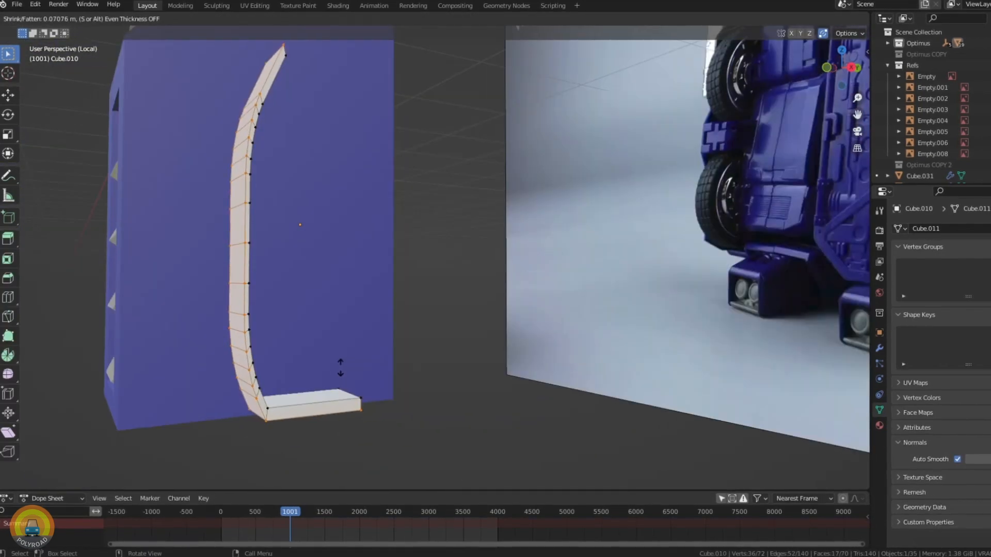
left_click(340, 367)
Move the white faceted box beside the leg wheels about 1 m along the global Y axis.
key("KP_3")
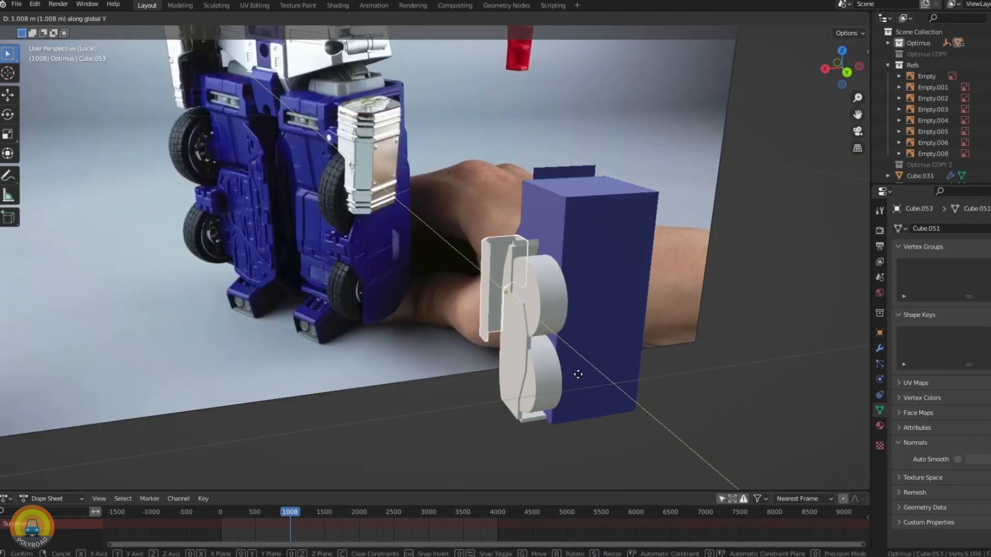
left_click(581, 395)
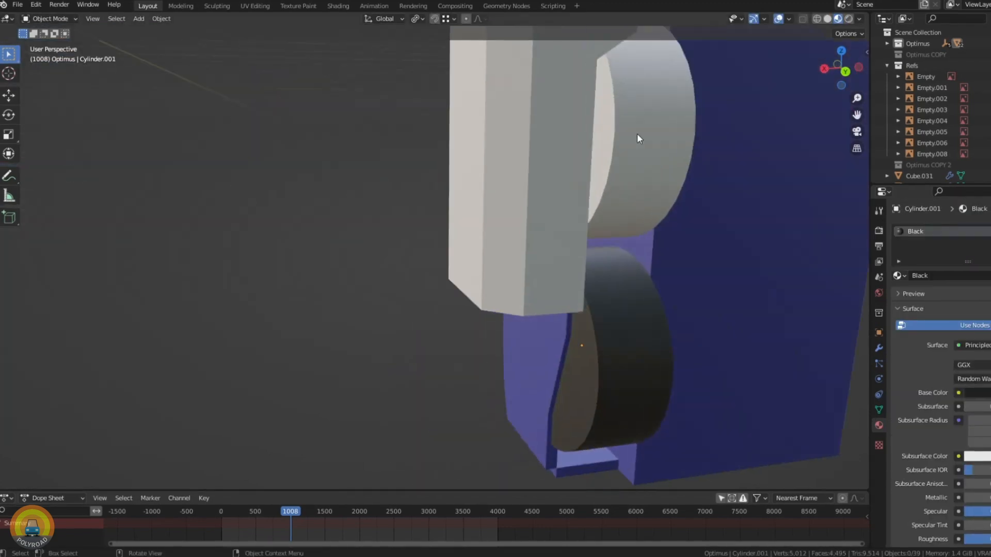
Link the Black material to the unpainted upper wheel on the side of the blue lower leg and reposition the wheel.
left_click(629, 406, "shift")
key("ctrl+l")
left_click(629, 405)
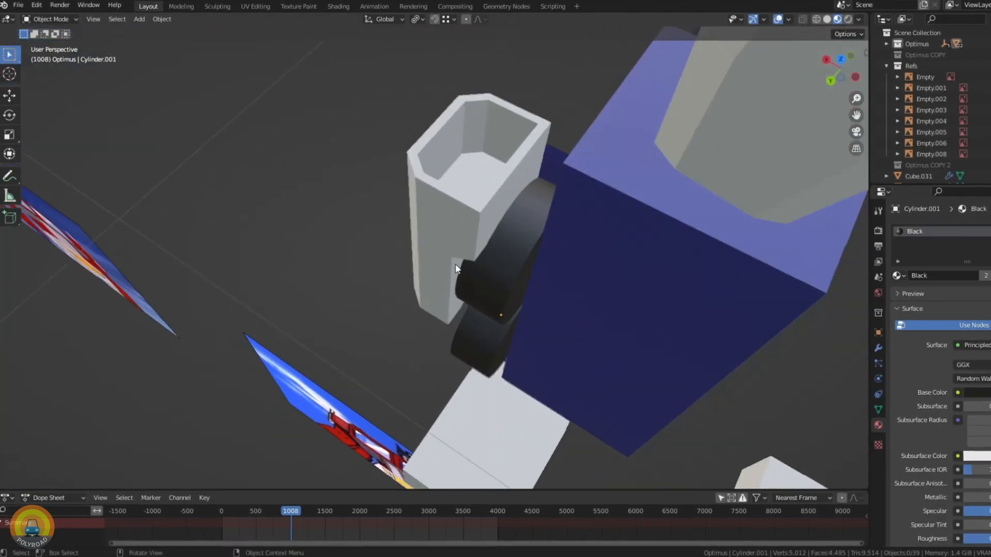
left_click(511, 294)
key("g")
left_click(510, 309)
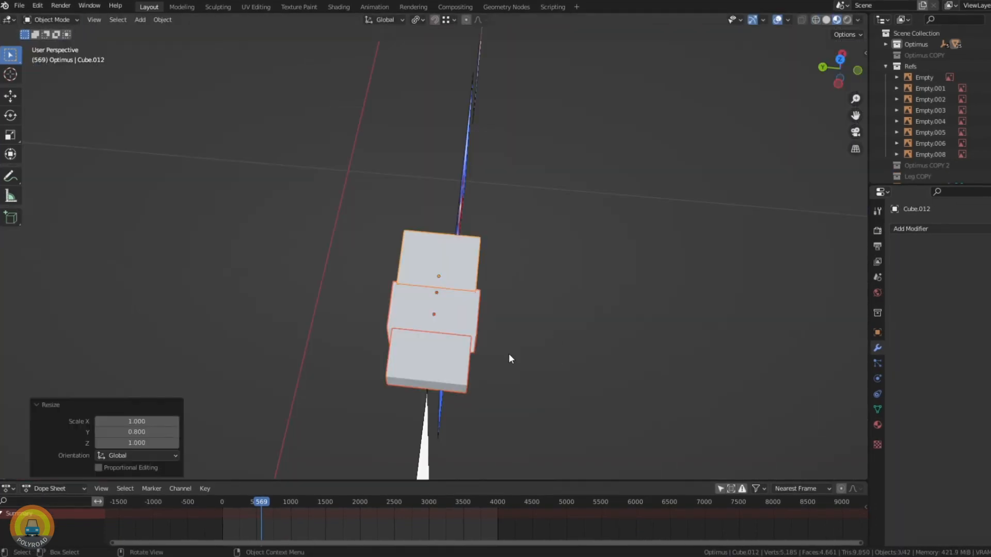
Delete unneeded geometry from the mirrored hollow box with the tapered sides.
middle_click_drag(537, 345, 479, 368)
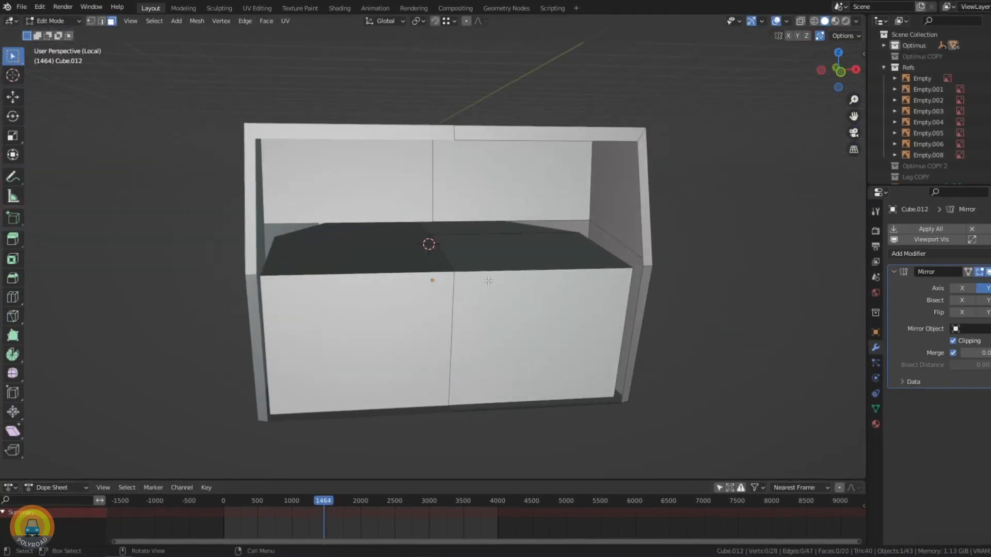
key("x")
left_click(497, 307)
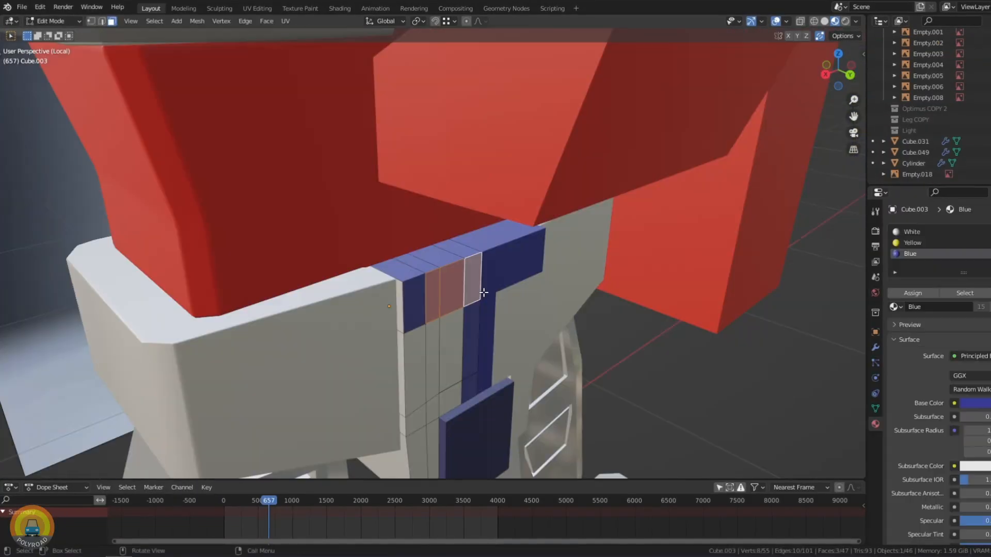
Extrude the upper faces of the blue T-shaped strip on the pelvis back inward by about 0.045 m and adjust its vertices.
key("e")
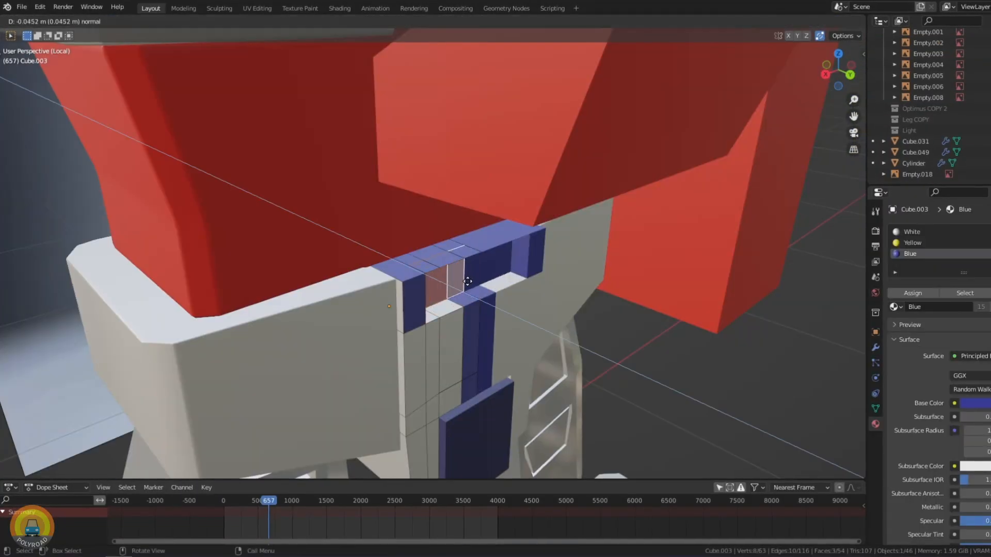
key("ctrl+KP_1")
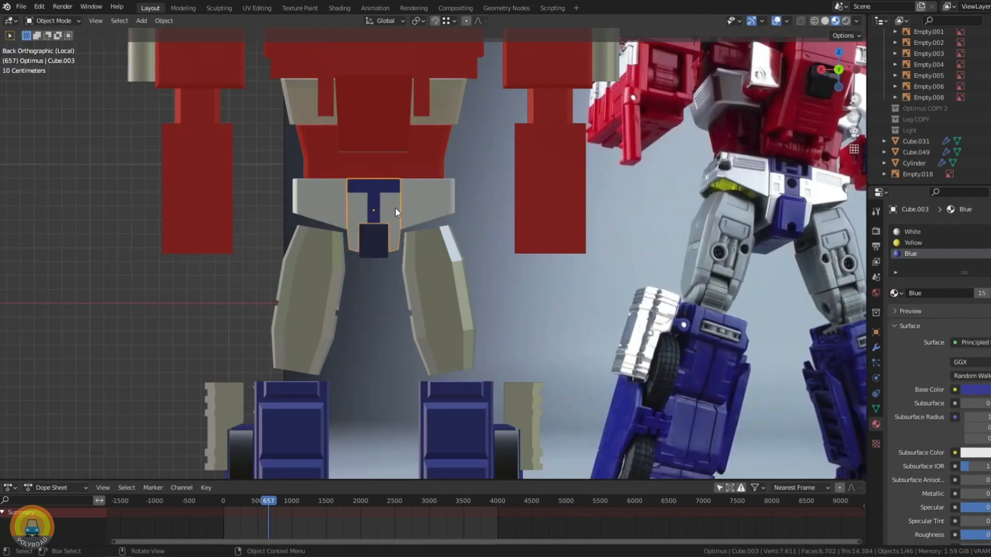
scroll(398, 209, "up", 6)
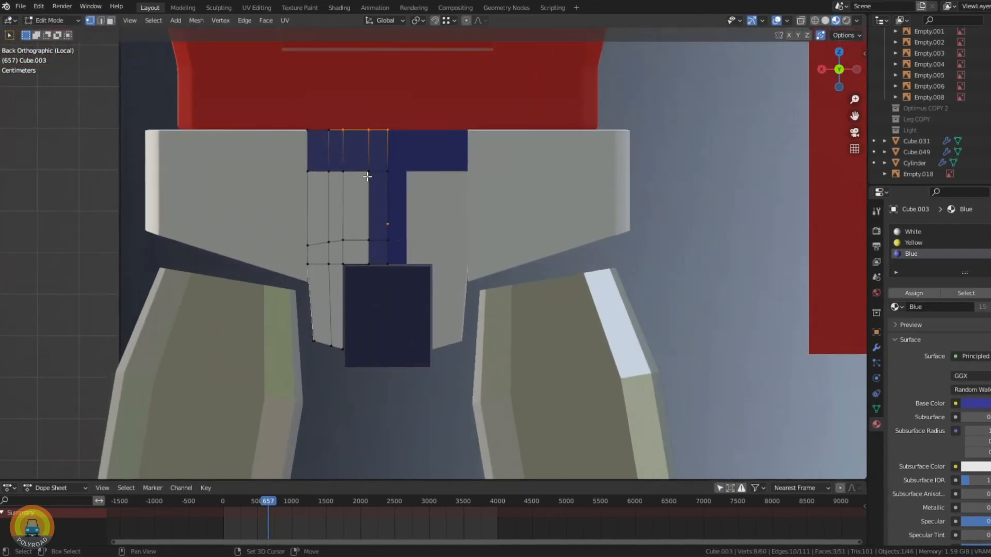
key("shift+z")
key("shift+z")
key("g")
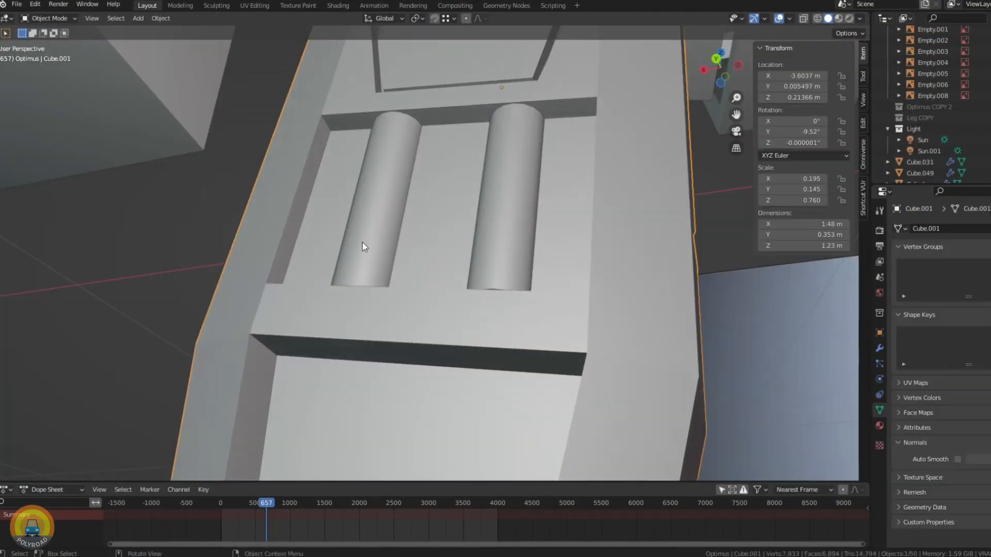
key("shift+z")
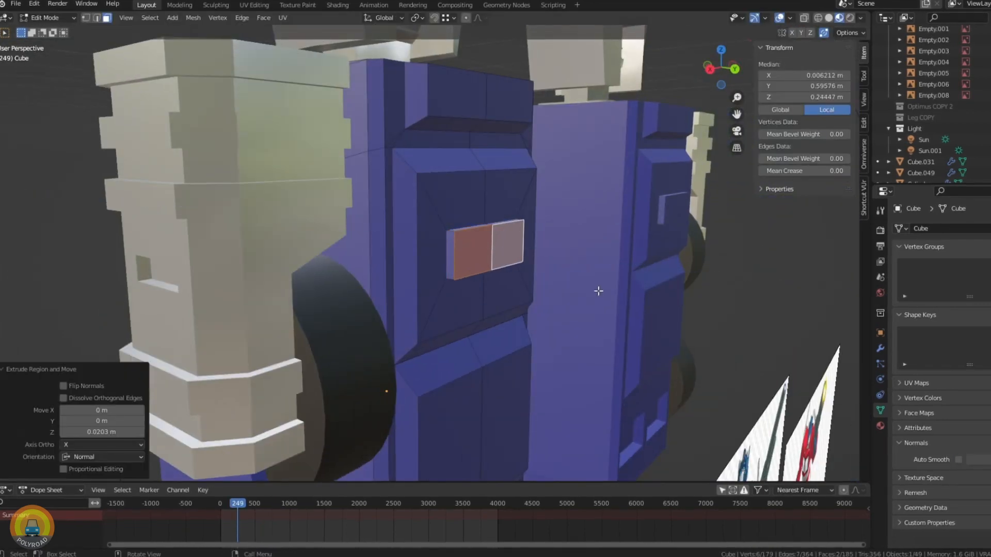
middle_click_drag(598, 291, 563, 262)
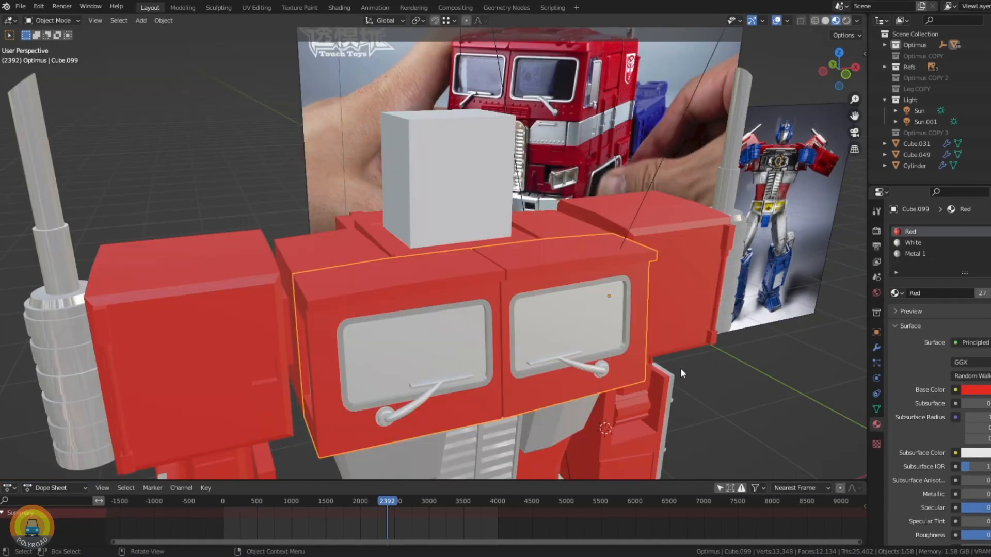
Rotate the selected red chest block with the windscreens around the Z axis.
key("r")
key("z")
left_click(643, 295)
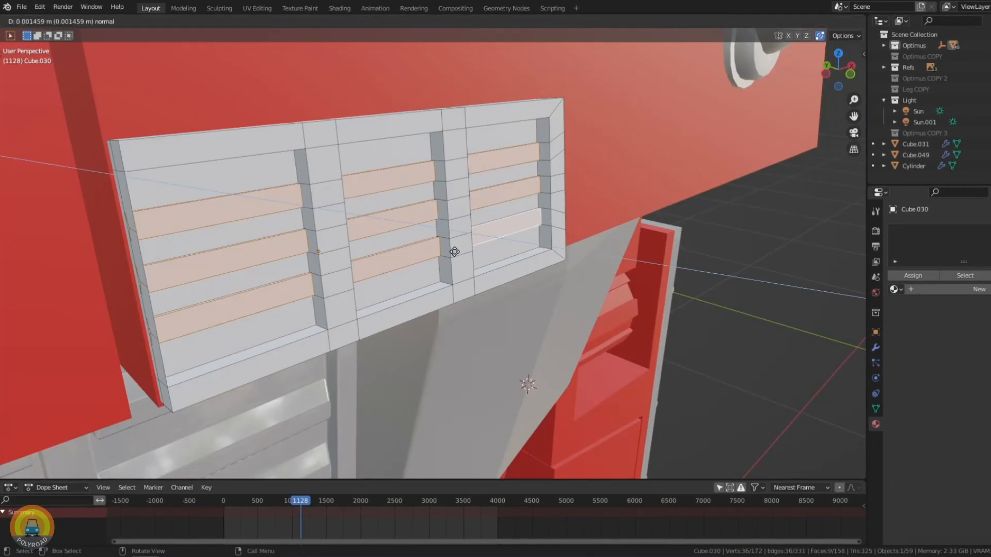
Move the small cube about 0.05 m in X and 0.04 m in Z near the bumper's upper corner and scale it along X.
scroll(460, 253, "down", 8)
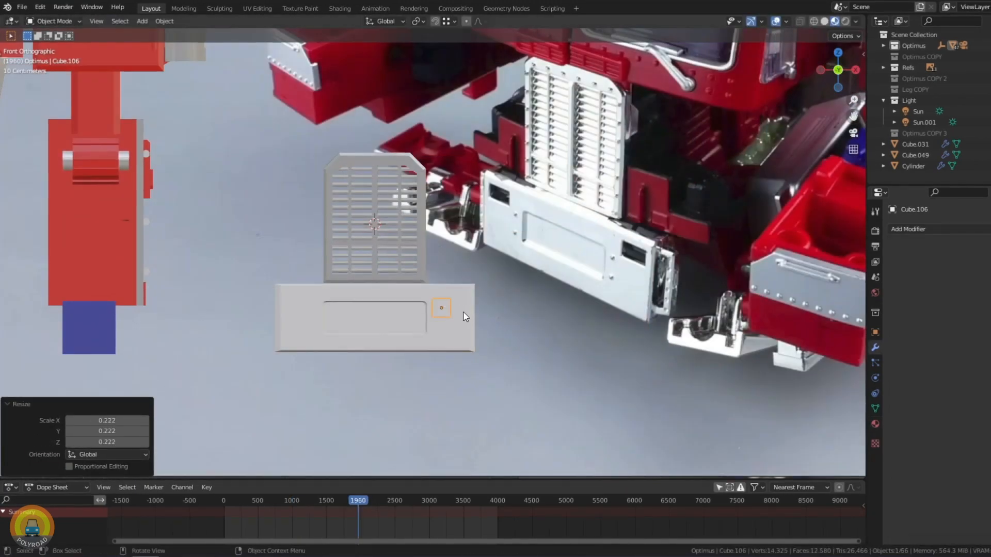
scroll(463, 312, "up", 5)
key("g")
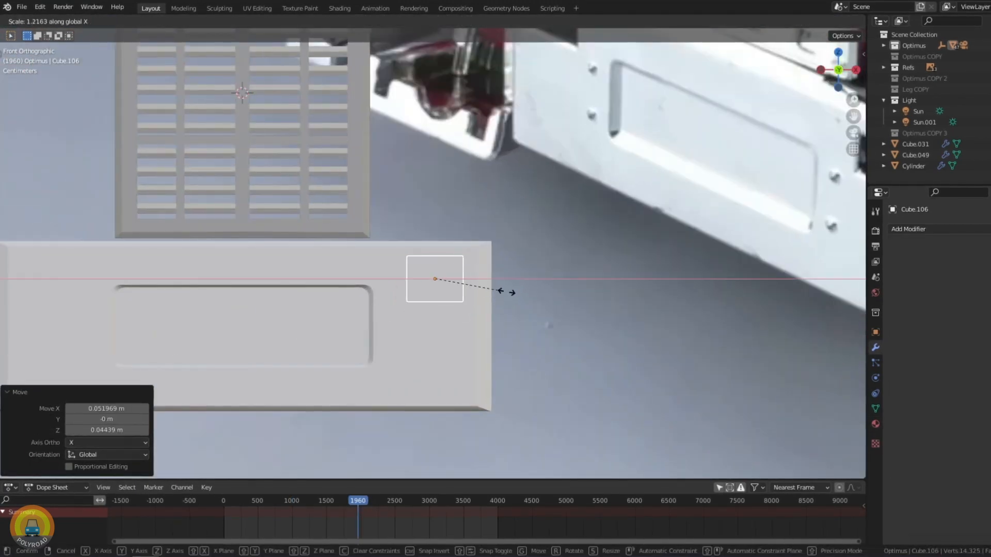
key("Escape")
Delete the selected face at the cutout near the upper corner of the mirrored bumper.
scroll(515, 295, "down", 5)
key("x")
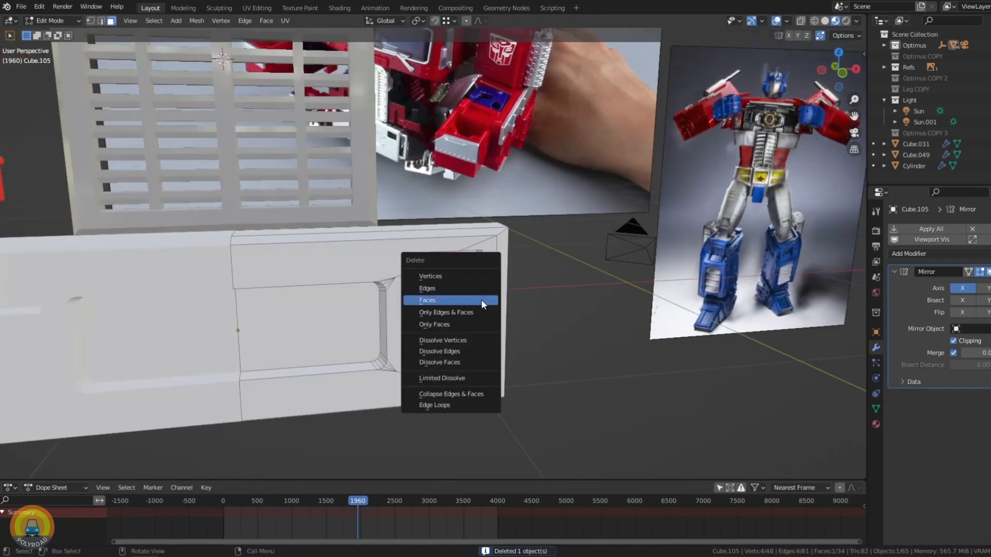
left_click(481, 300)
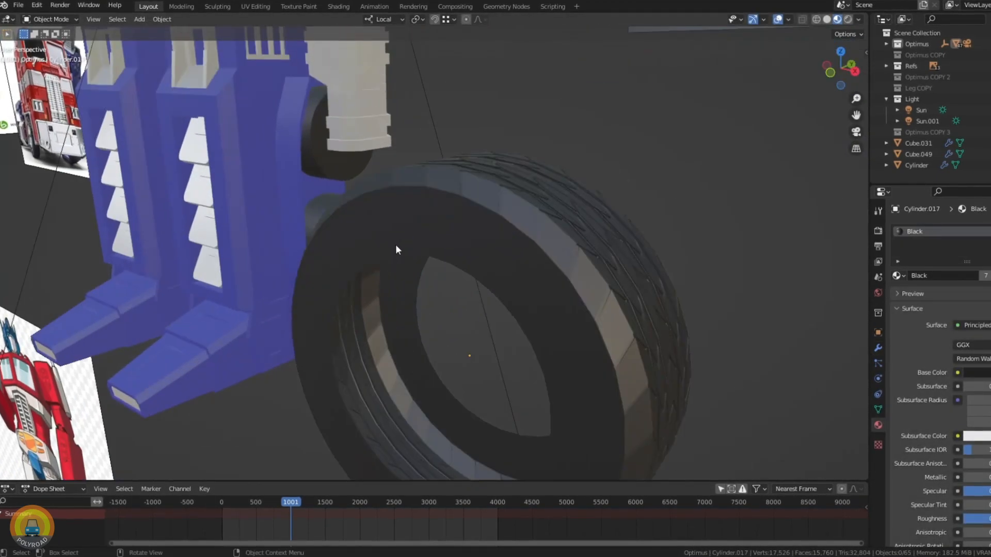
middle_click_drag(396, 246, 585, 226)
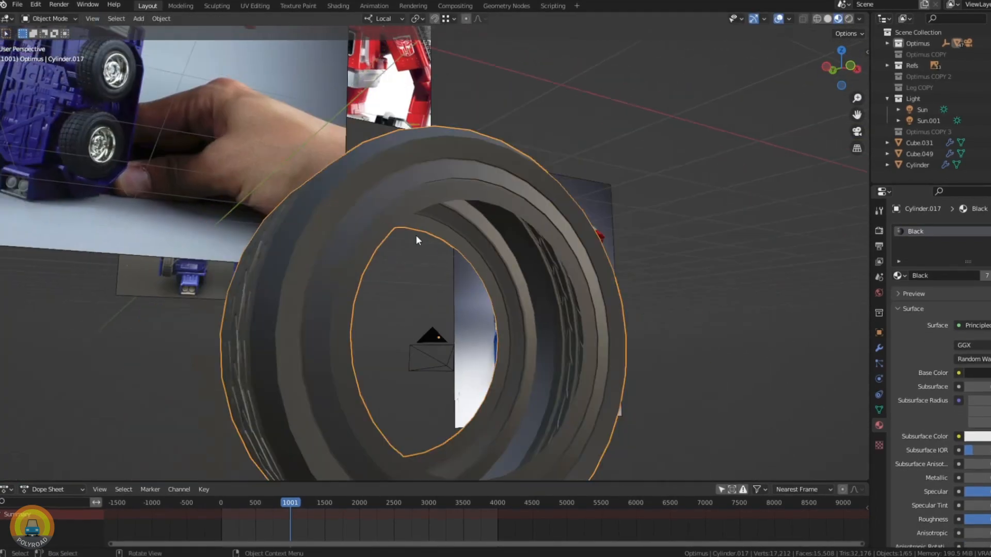
middle_click_drag(416, 236, 296, 287)
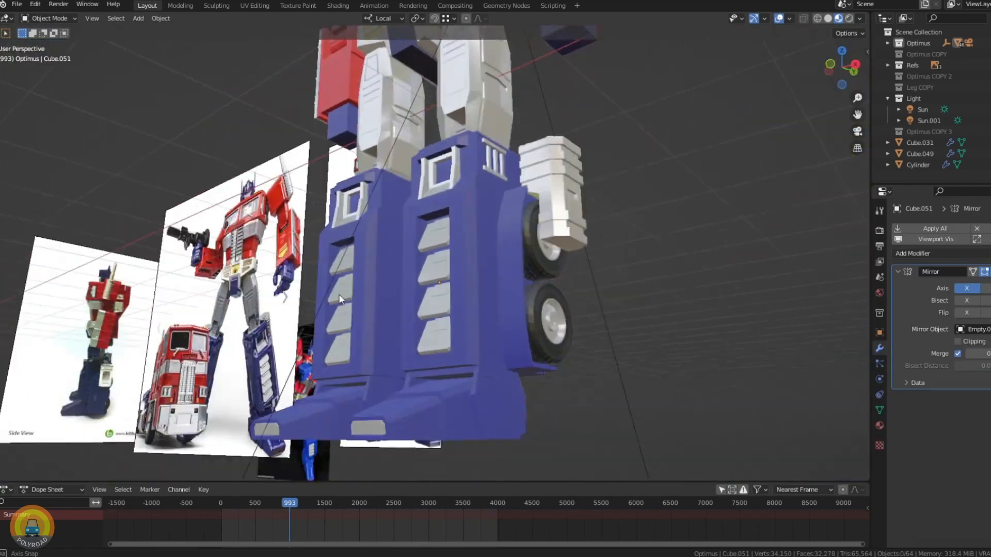
middle_click_drag(339, 298, 376, 219)
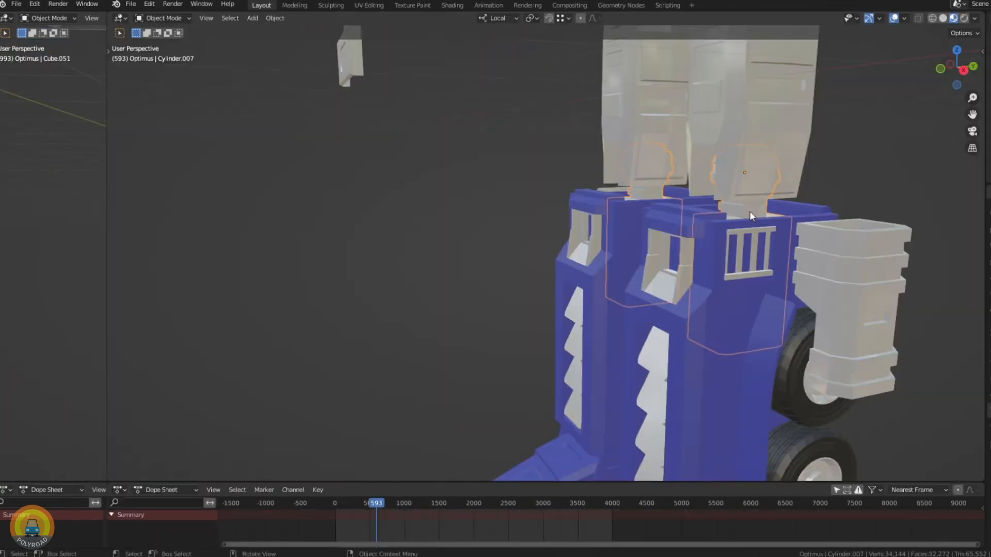
Rotate the mirrored grey thighs above the blue lower legs, working from the front view.
key("r")
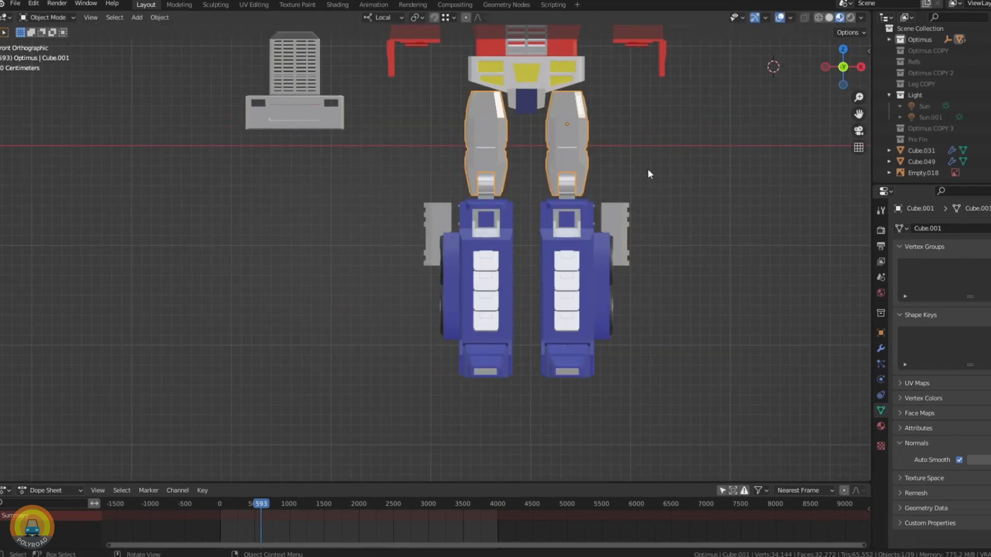
key("r")
left_click(648, 219)
middle_click_drag(649, 219, 624, 235)
left_click(682, 211)
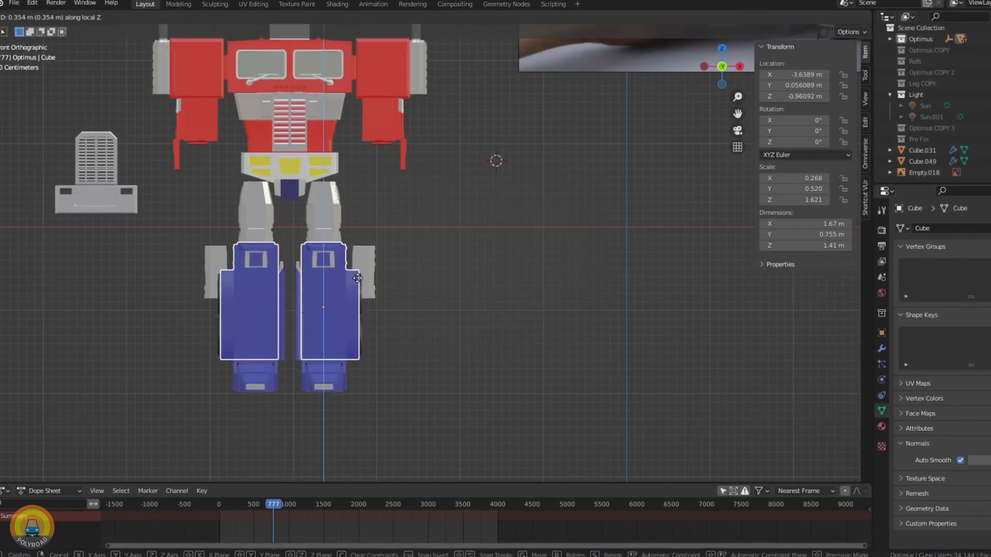
Move the blue lower-leg blocks along their local Z axis and rotate the red waist block in the side view.
left_click(357, 236)
scroll(372, 238, "down", 3)
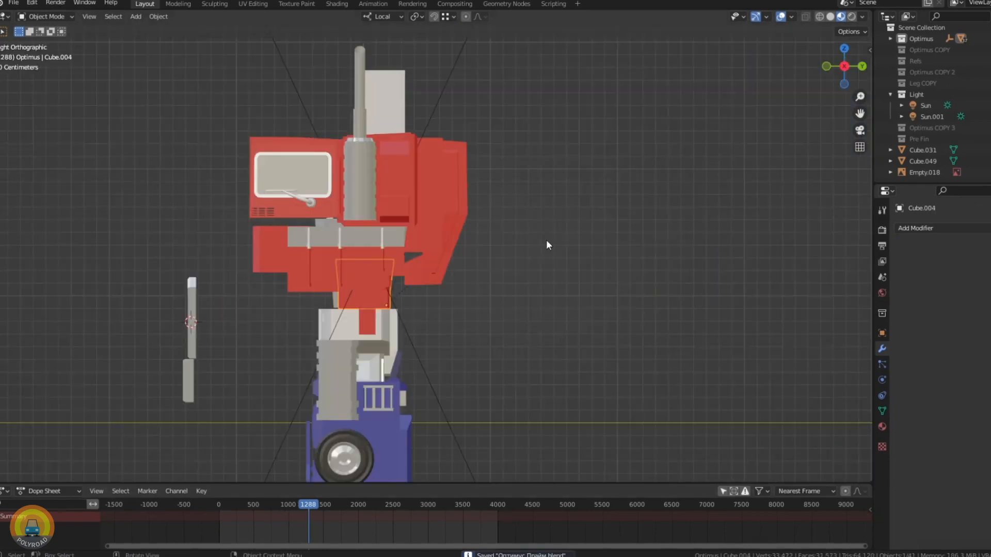
key("r")
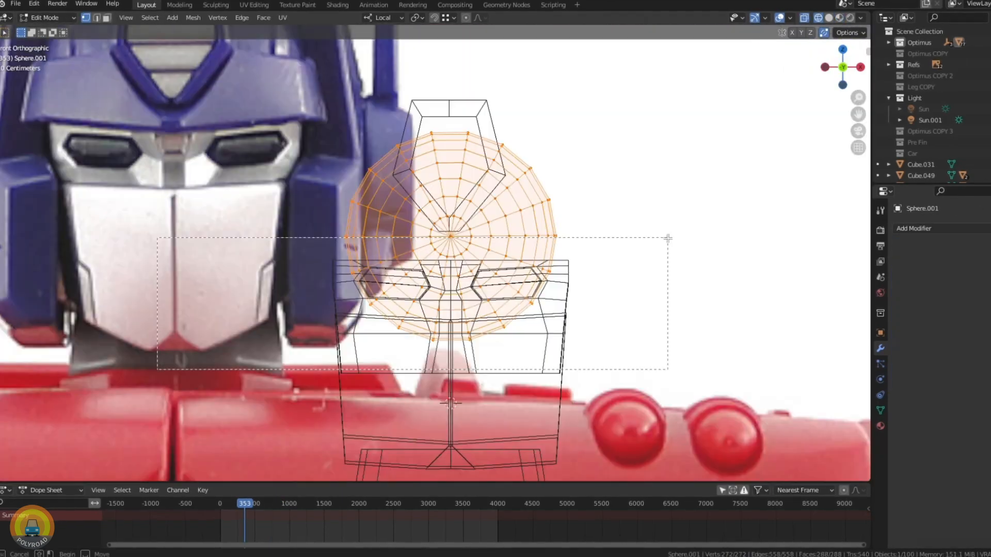
Delete the lower half of the helmet sphere to leave a dome and reposition the mirrored brow piece above the eyes.
key("x")
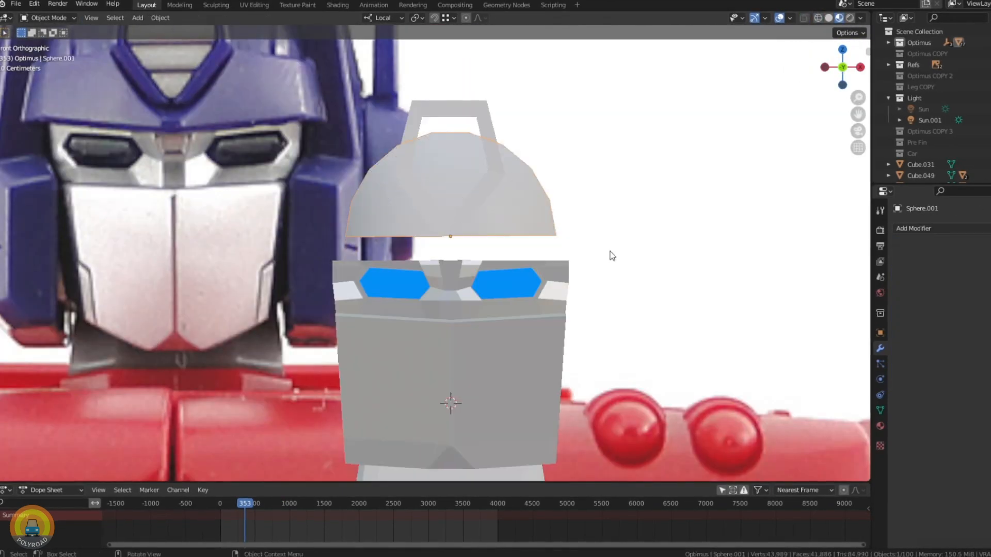
scroll(562, 252, "up", 2)
key("Tab")
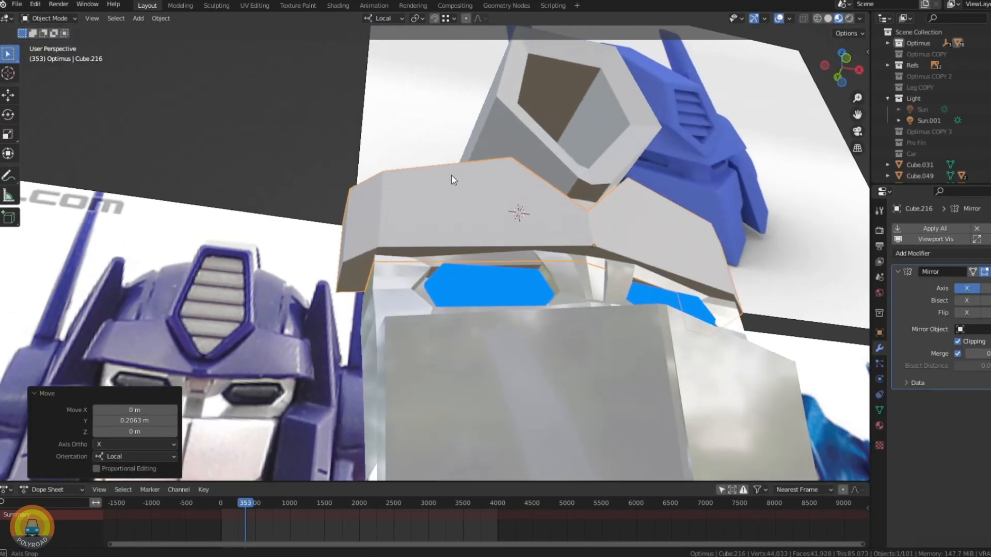
key("g")
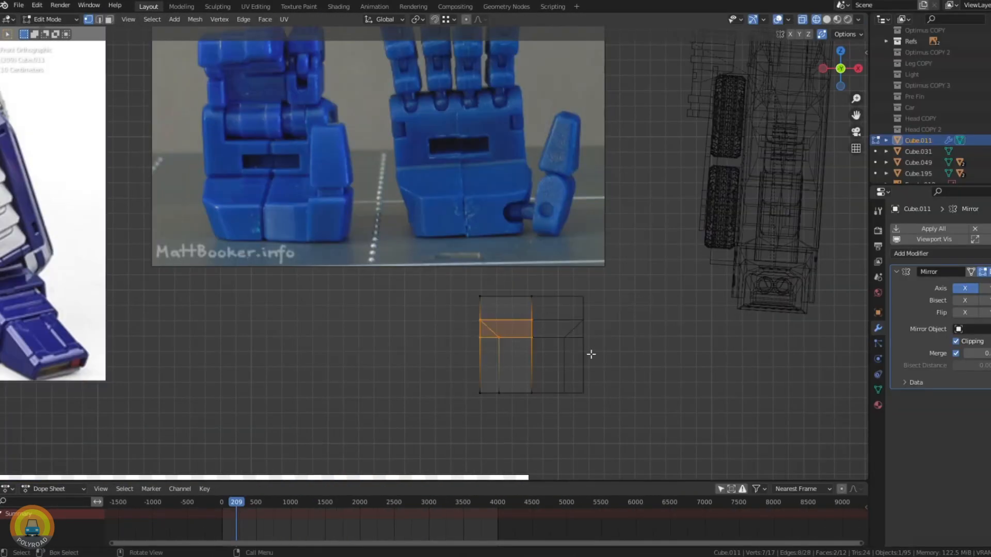
Move the selected vertices of the mirrored palm block along the Z axis below the hand reference image.
key("g")
key("z")
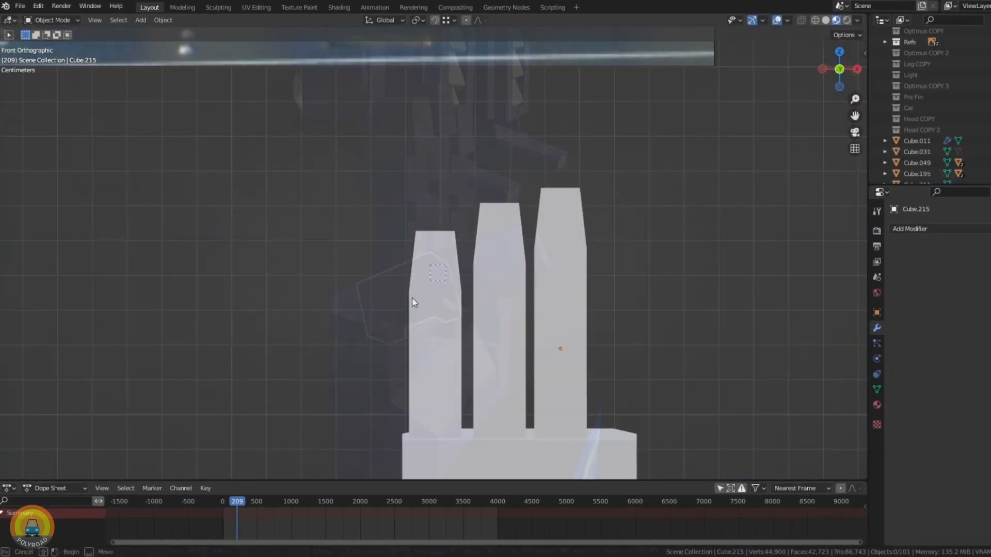
left_click(446, 428)
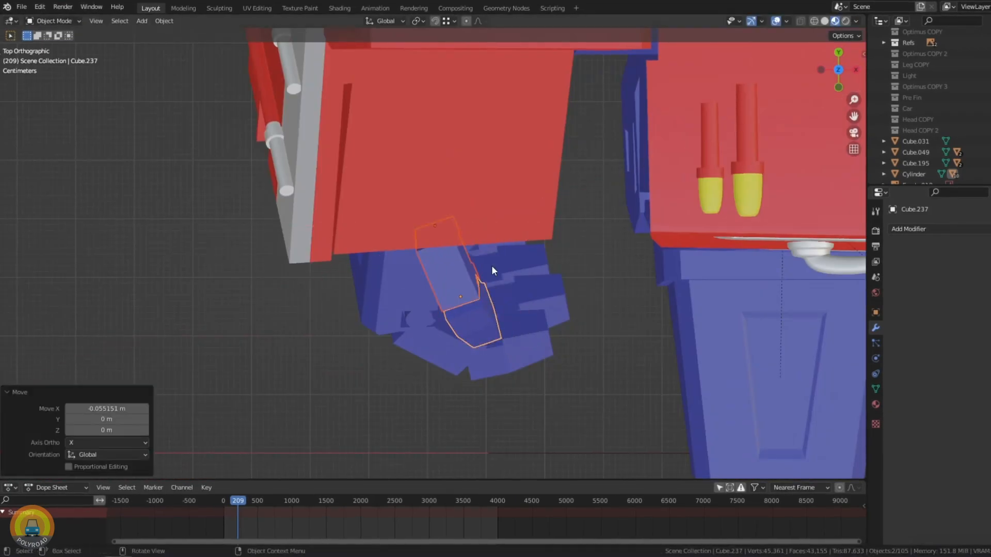
middle_click_drag(492, 266, 485, 167)
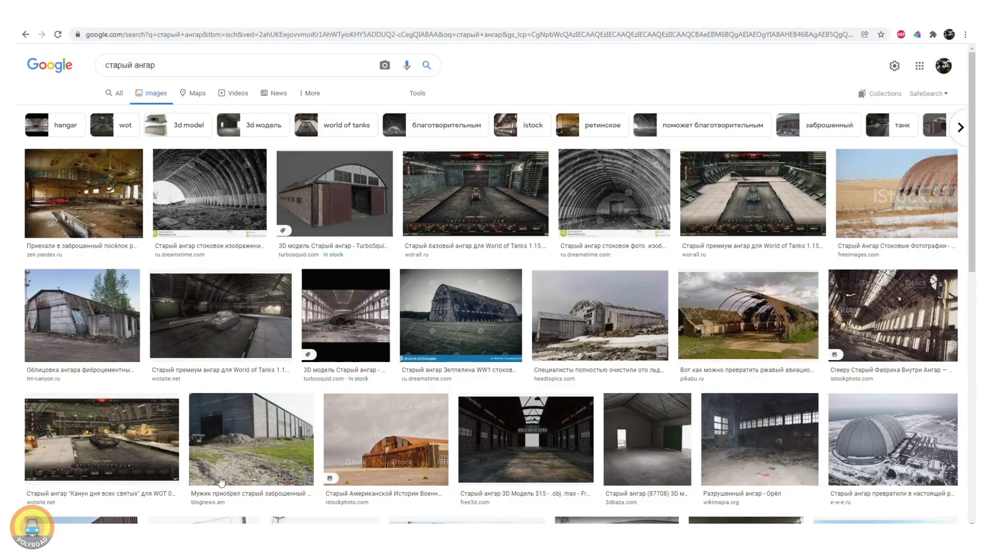
Switch to the browser and look through the enlarged image results for "старый ангар" as hangar references.
left_click(59, 237)
key("Right")
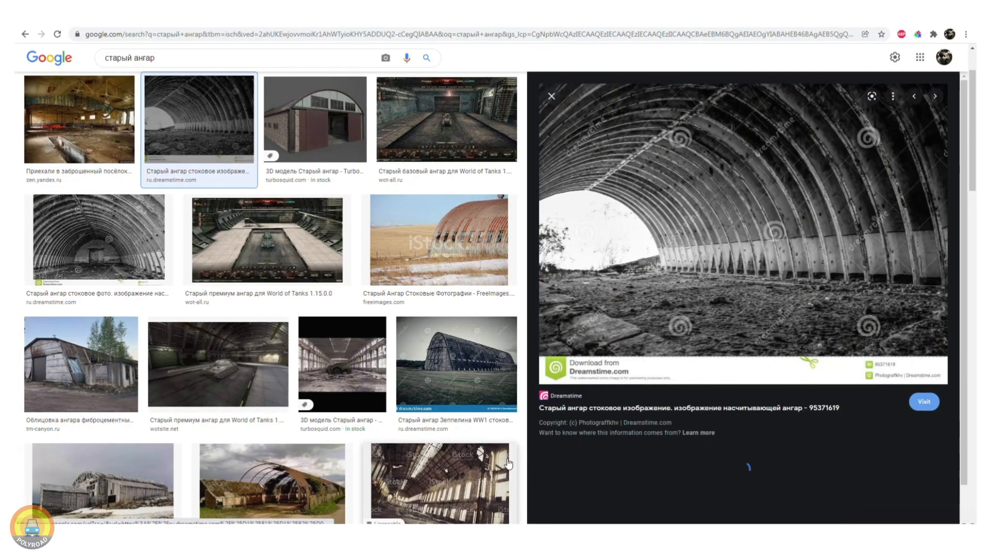
key("Right")
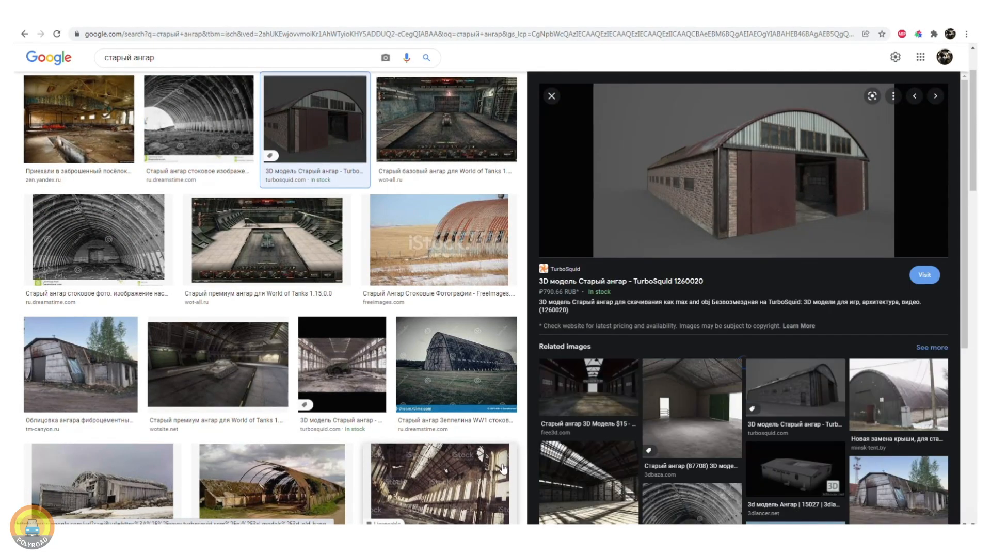
key("Right")
key("Right")
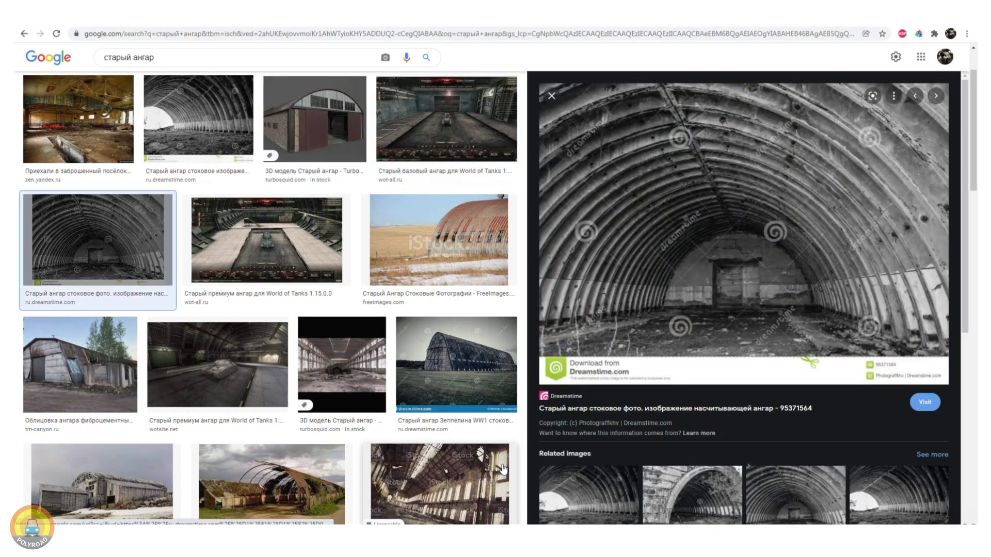
key("Right")
key("Right")
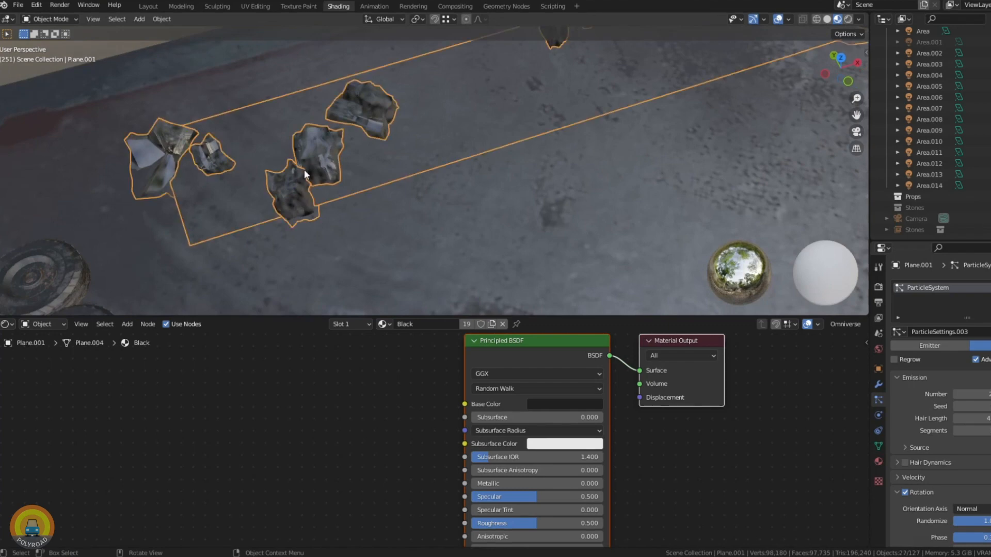
key("KP_7")
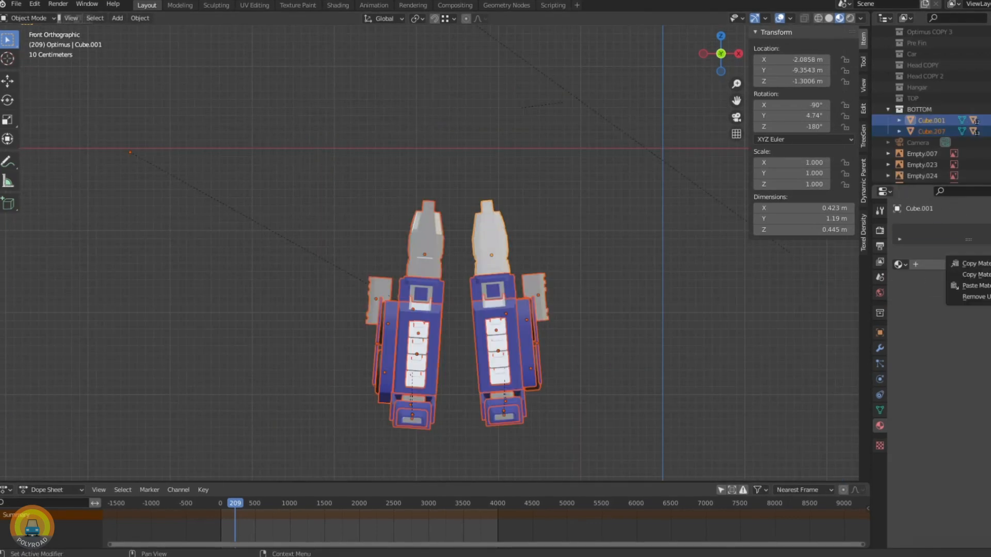
Copy the active thigh's material slot setup to all the selected leg parts.
left_click(975, 275)
scroll(540, 255, "up", 2)
scroll(386, 231, "down", 3)
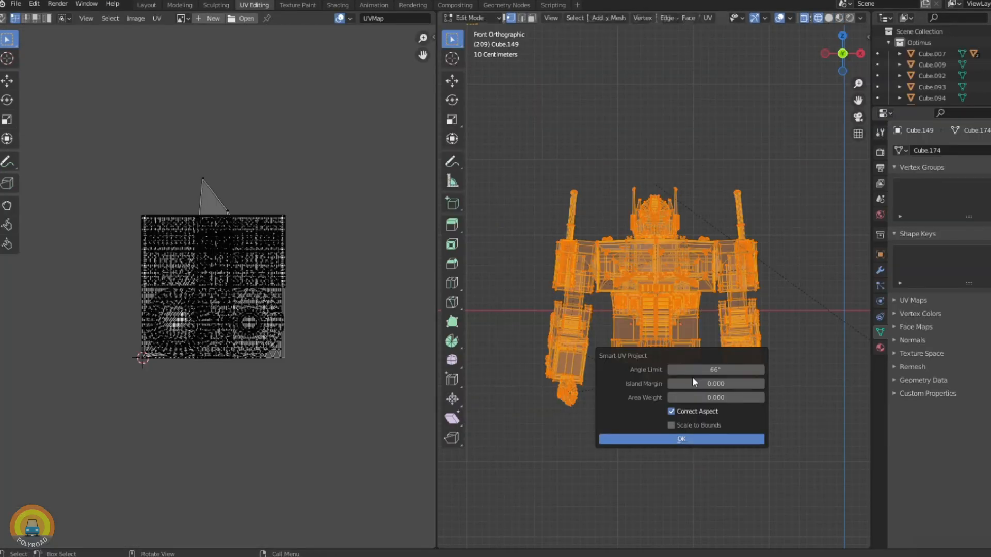
Unwrap the whole upper-body mesh with Smart UV Project using a 66° angle limit, 0.000 island margin and Correct Aspect.
key("Return")
scroll(226, 252, "up", 5)
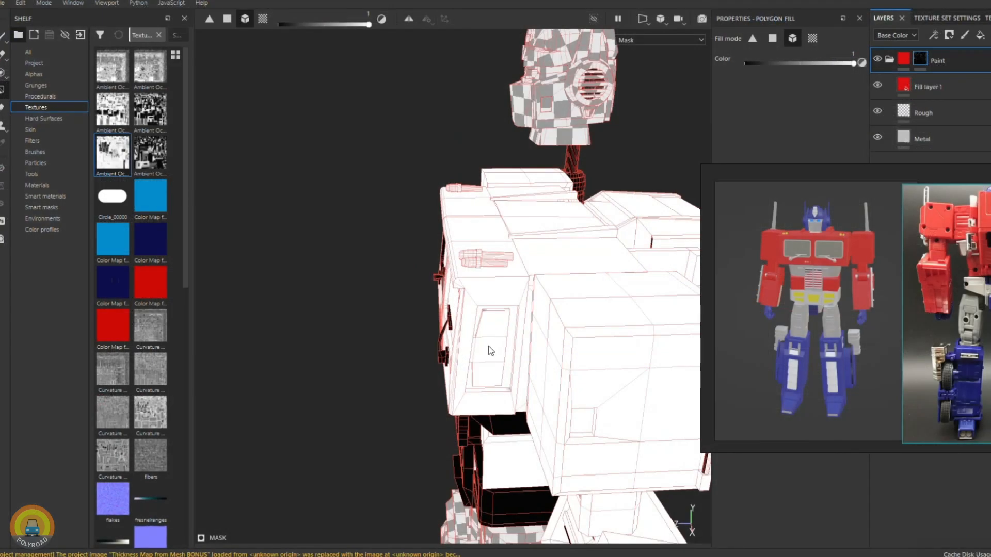
Inspect the robot's painted torso, legs, back and head from several angles against the reference images.
left_click_drag(489, 346, 624, 265, "alt")
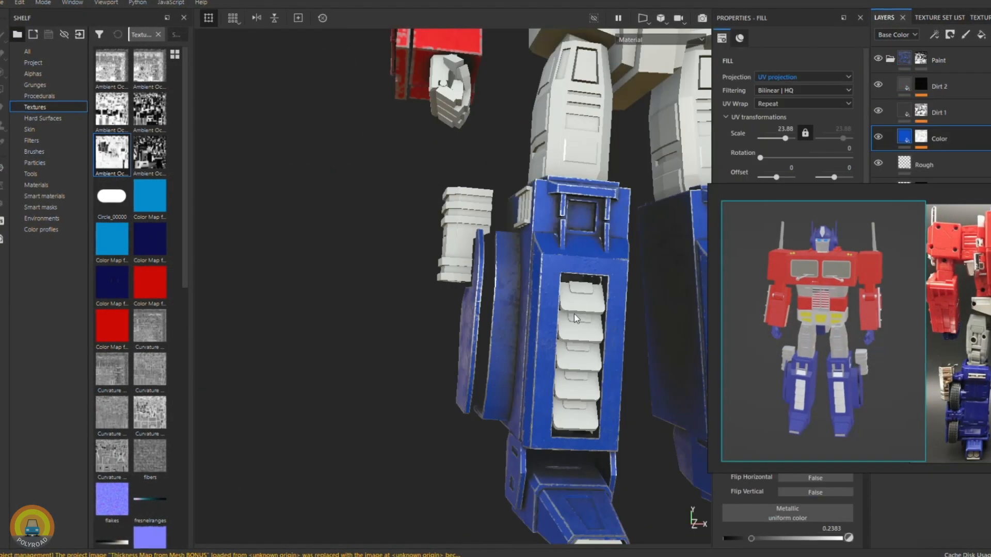
left_click_drag(577, 319, 628, 312, "alt")
scroll(628, 312, "down", 5)
middle_click_drag(561, 325, 475, 324, "alt")
scroll(522, 330, "up", 3)
left_click_drag(522, 330, 496, 309, "alt")
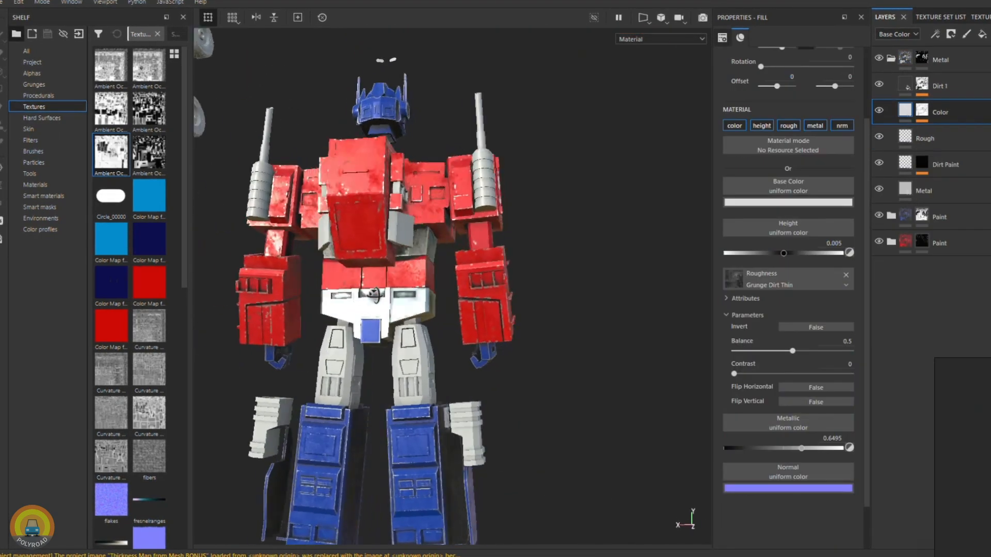
left_click_drag(376, 294, 444, 292, "alt")
right_click_drag(444, 292, 474, 292, "shift")
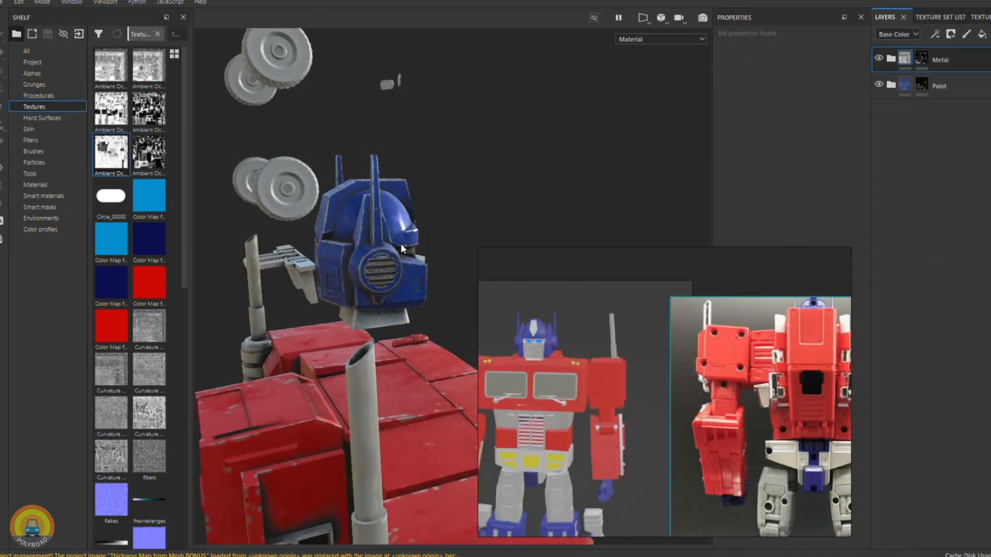
left_click_drag(401, 244, 462, 339, "alt")
scroll(431, 266, "up", 5)
scroll(447, 289, "down", 5)
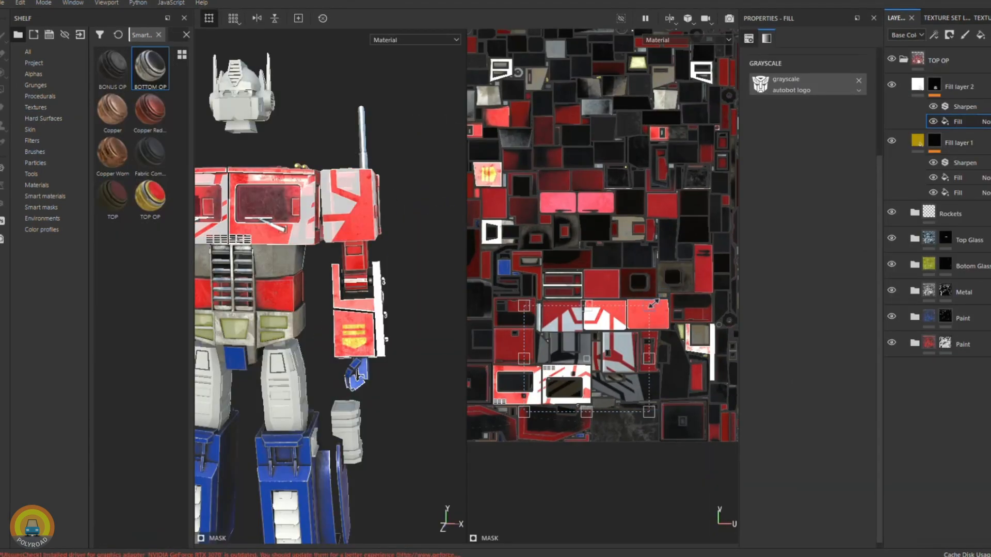
Move Fill layer 2 into the TOP OP folder, above Fill layer 1.
scroll(642, 310, "up", 4)
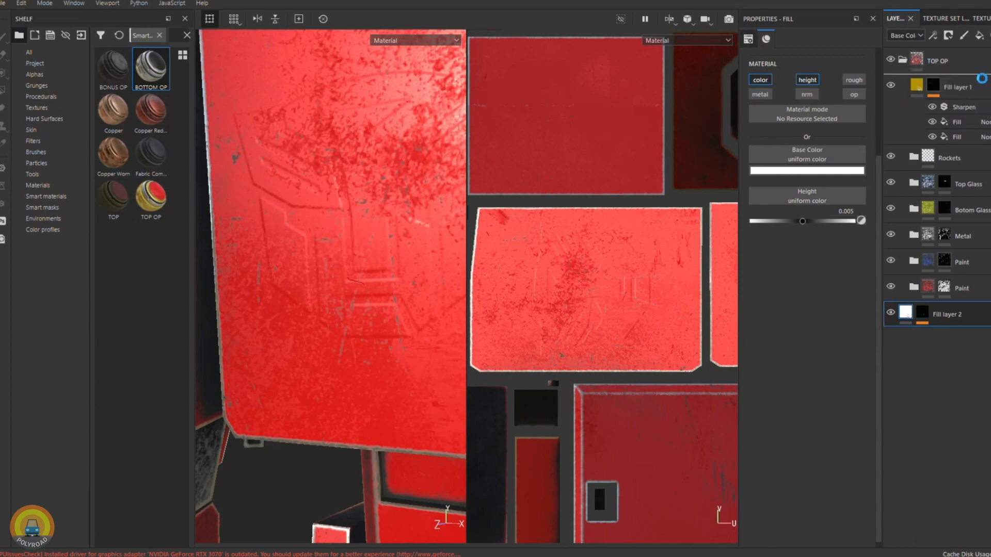
left_click_drag(983, 84, 970, 78)
left_click_drag(361, 155, 358, 193, "alt")
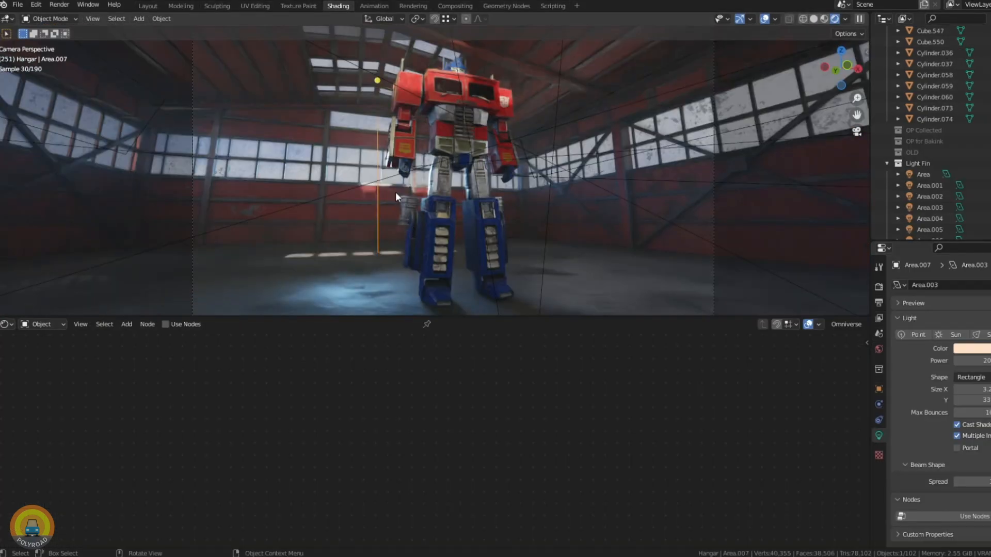
Switch to Blender and check the placement of the hangar's selected area light in perspective and from above.
mouse_move(391, 196)
middle_mouse_down()
mouse_move(368, 178)
mouse_move(377, 187)
mouse_move(417, 115)
mouse_move(395, 190)
middle_mouse_up()
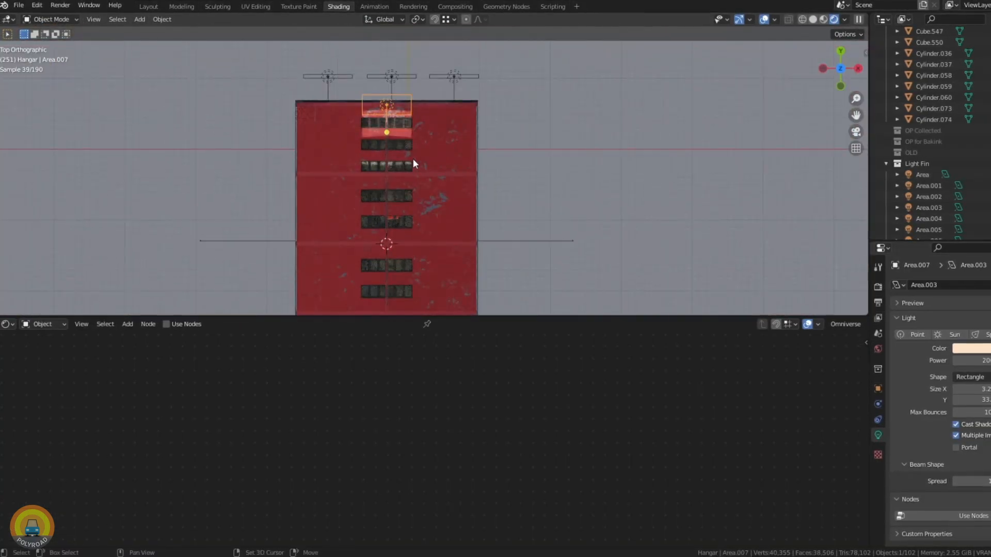
left_click(416, 182)
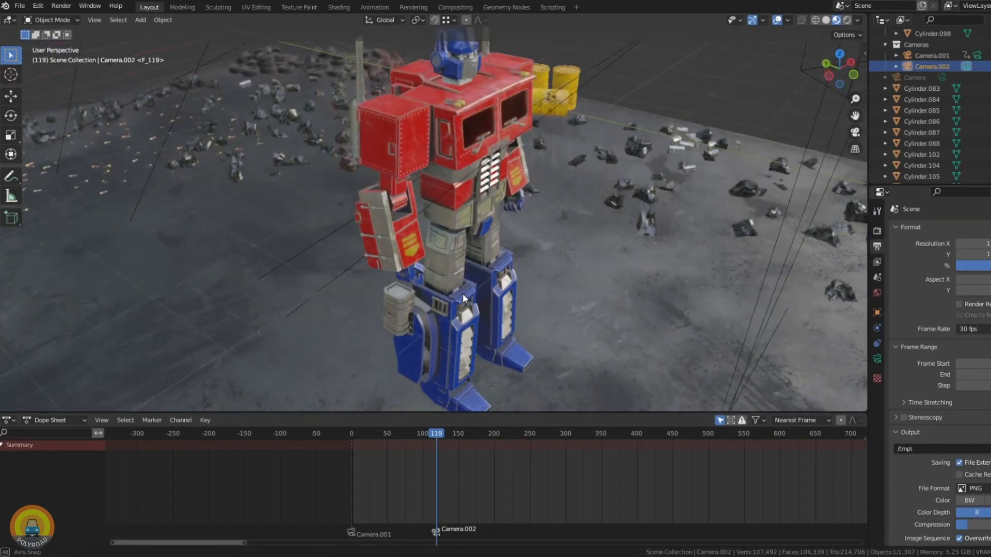
Move Camera.002 to adjust its shot of the full robot standing among the rubble.
middle_click_drag(462, 293, 431, 253)
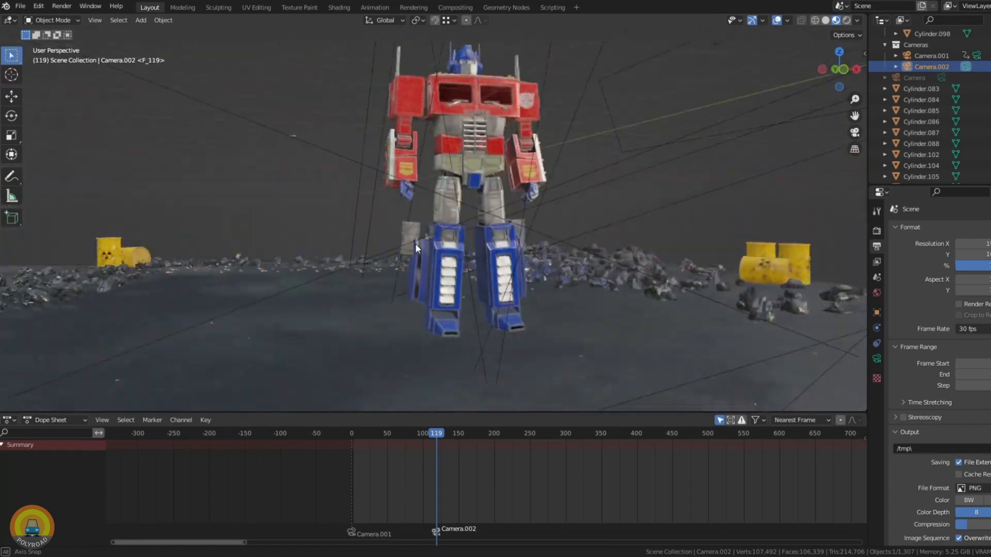
key("g")
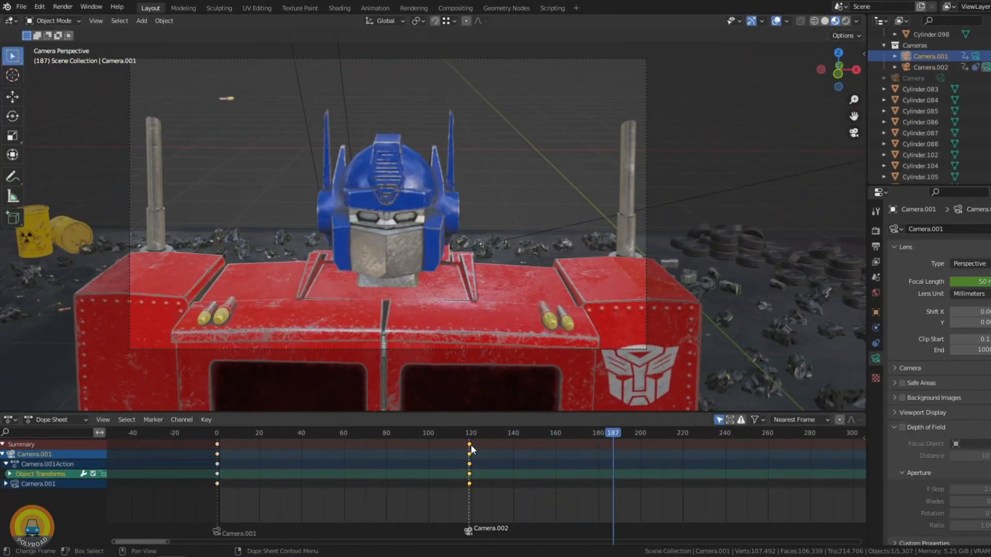
Shift Camera.001's end keyframes to about frame 121, just past the Camera.002 marker, and play the animation.
left_click_drag(470, 445, 473, 445)
left_click(444, 433)
key("space")
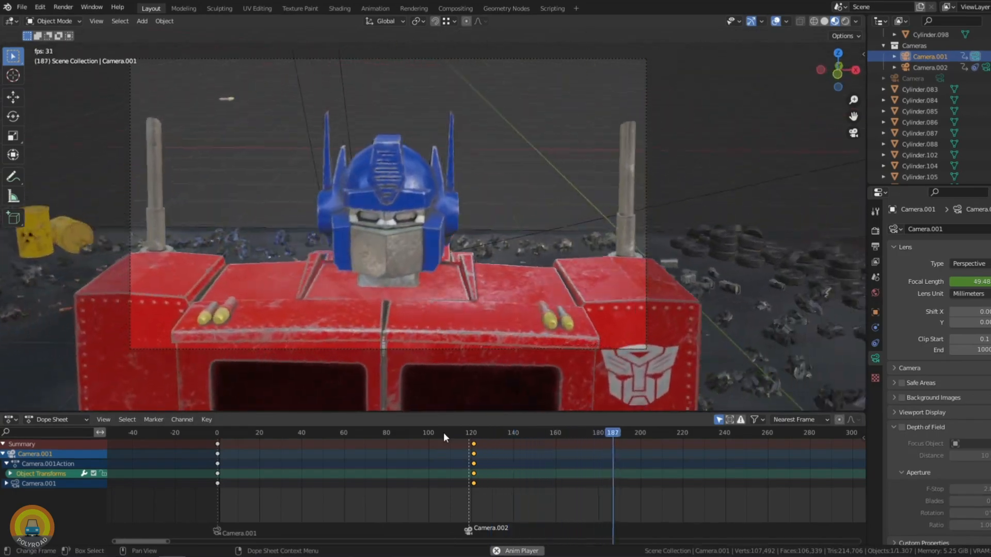